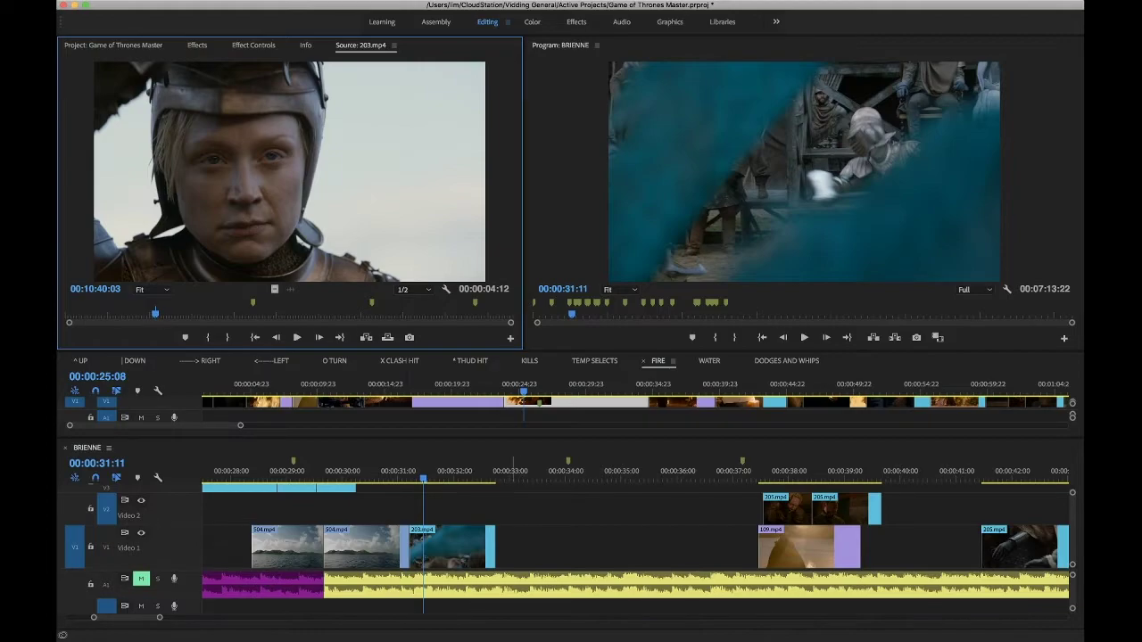
- Overwrite the source clip 203.mp4 into the gap on Video 1 at 00:00:32:20 and duplicate it directly above on Video 2
drag(510, 473, 501, 474)
key(period)
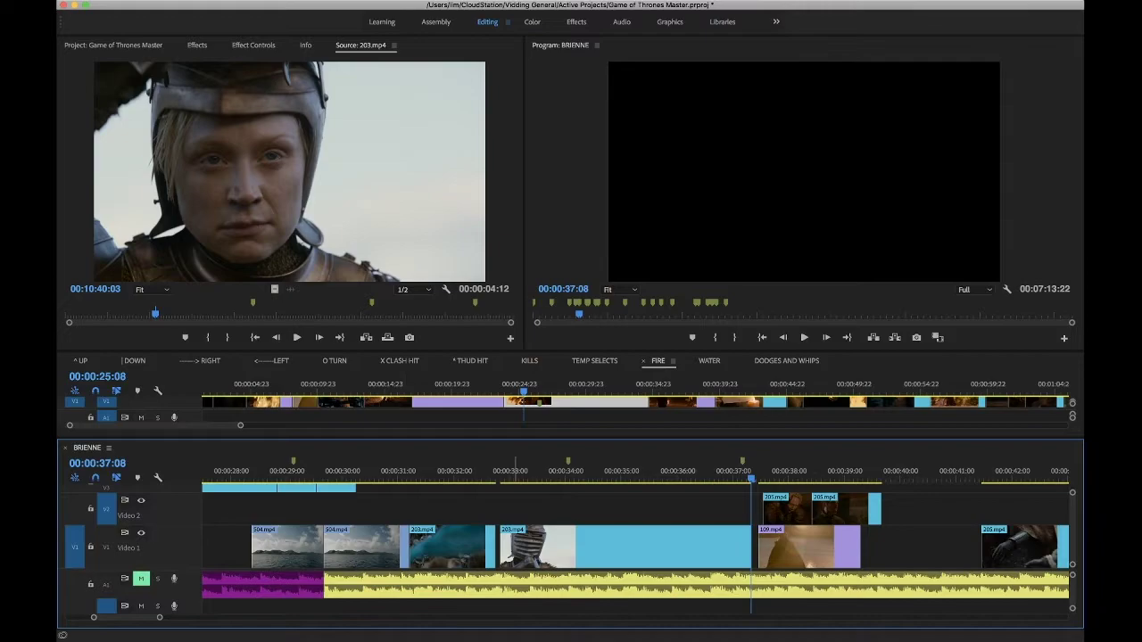
click(515, 473)
click(582, 547)
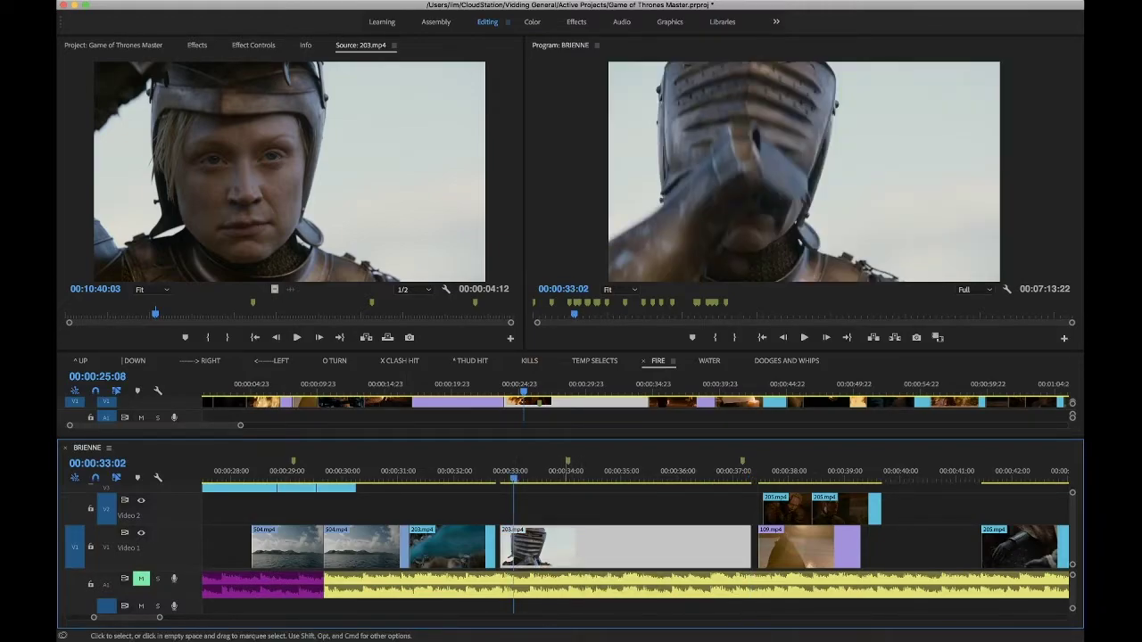
drag(582, 548, 582, 510)
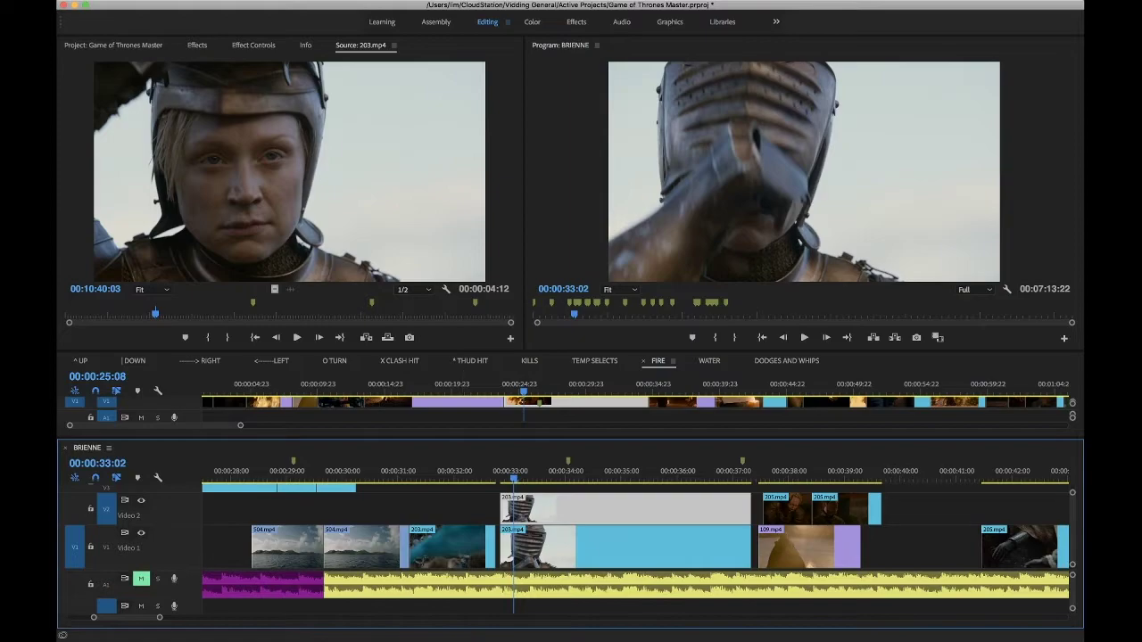
- Apply the Posterize effect to the duplicated 203.mp4 clip on Video 2
key(shift+7)
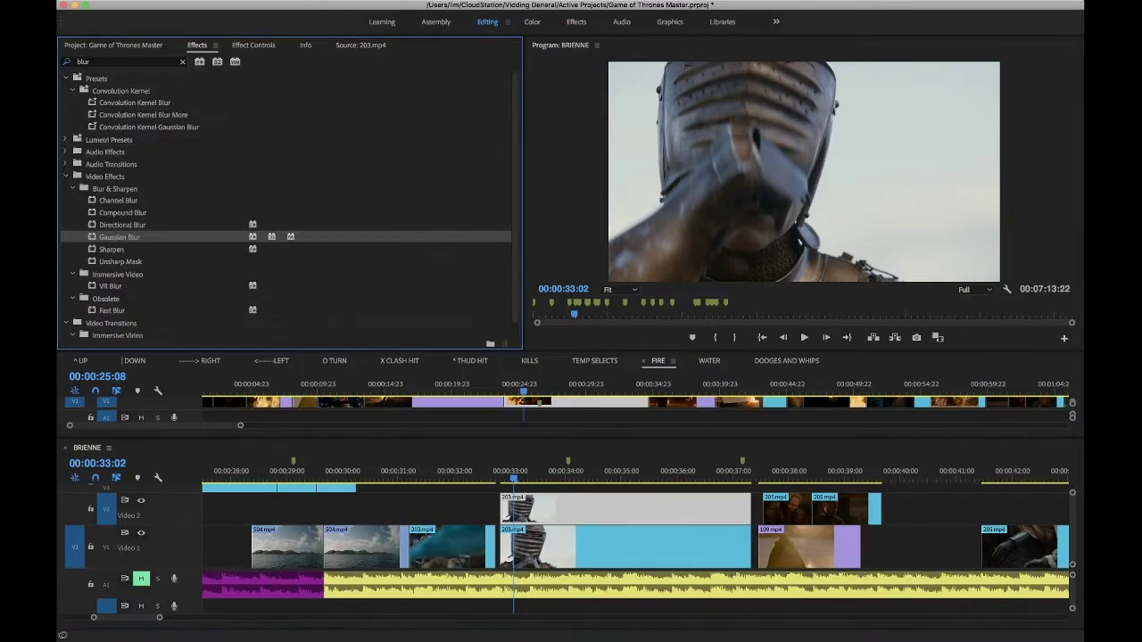
key(shift+f)
key(BackSpace)
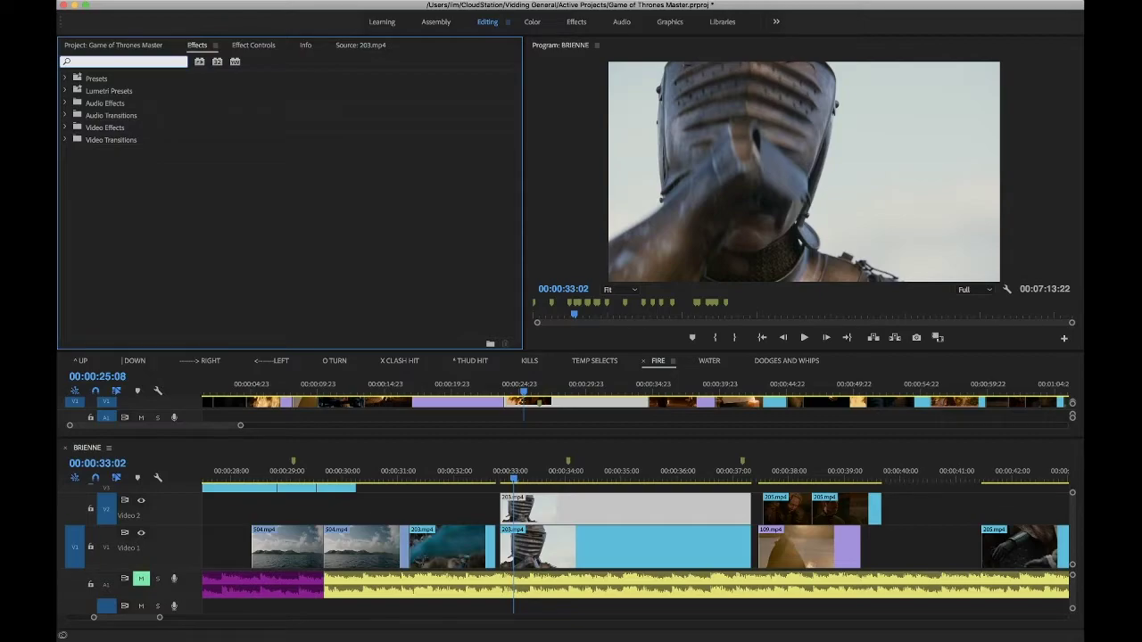
text(post)
double_click(113, 151)
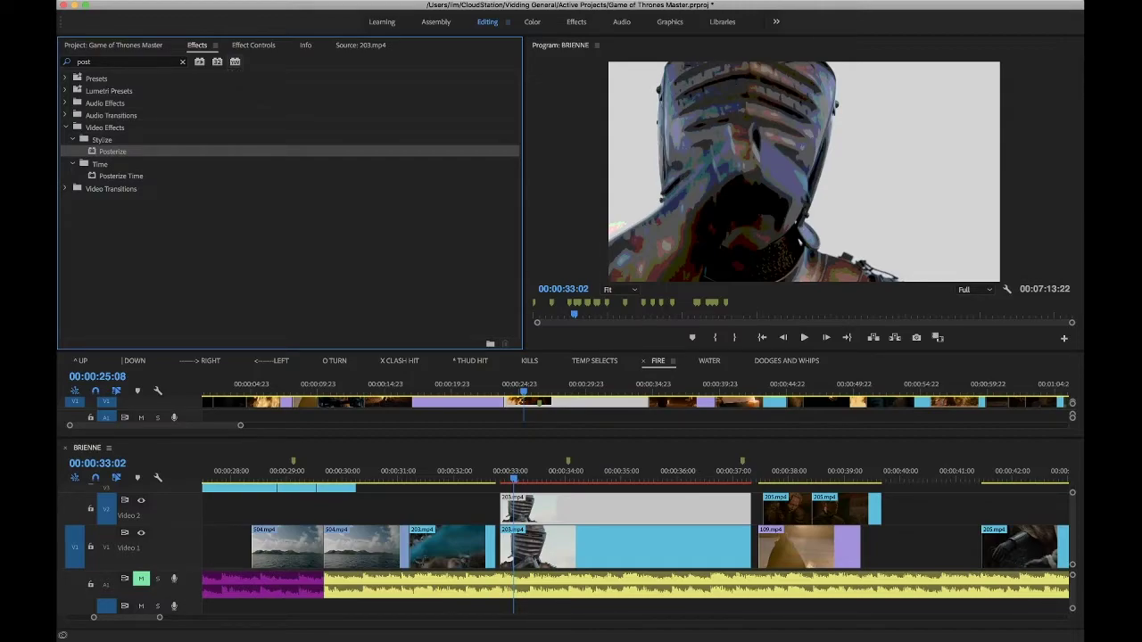
- Set the Posterize level of the Video 2 clip to 2 and play back the result
key(shift+5)
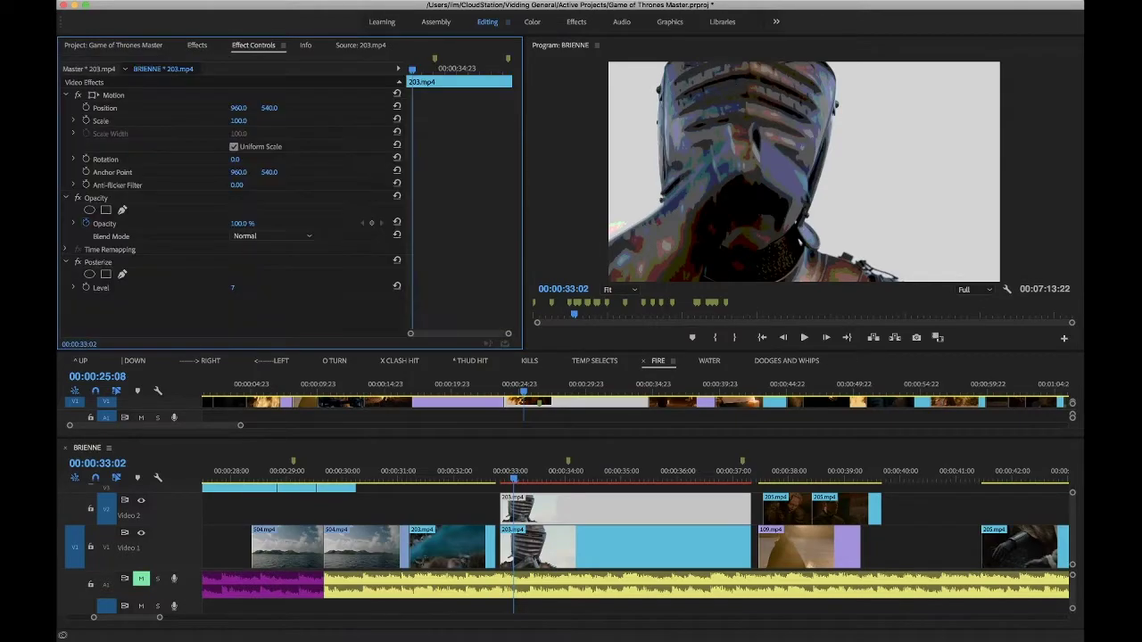
click(233, 288)
text(2)
key(Return)
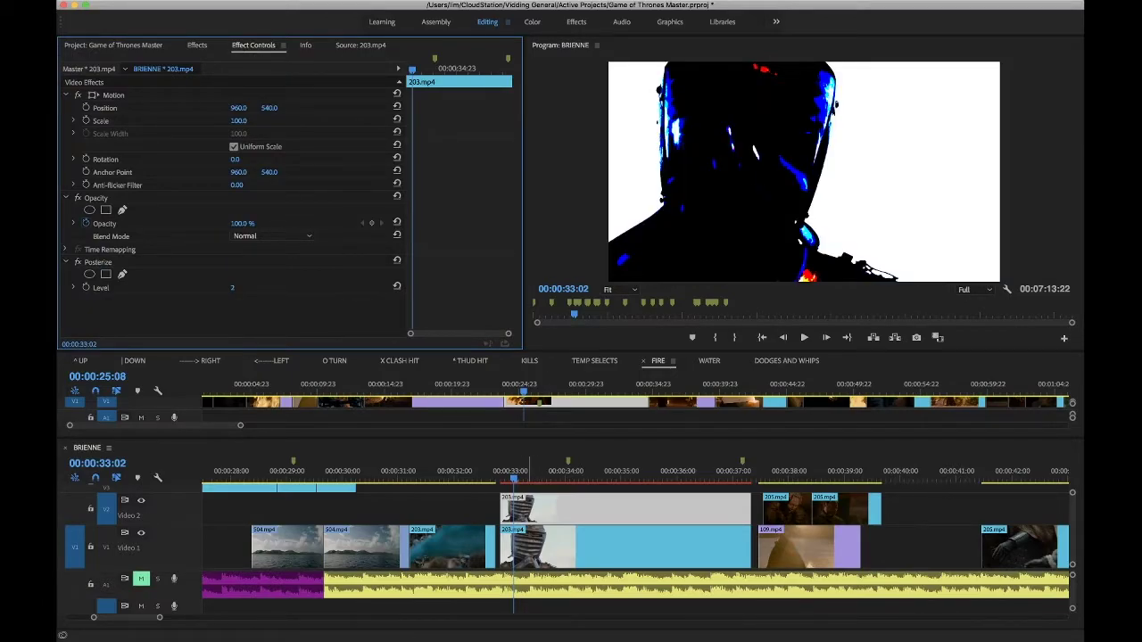
key(space)
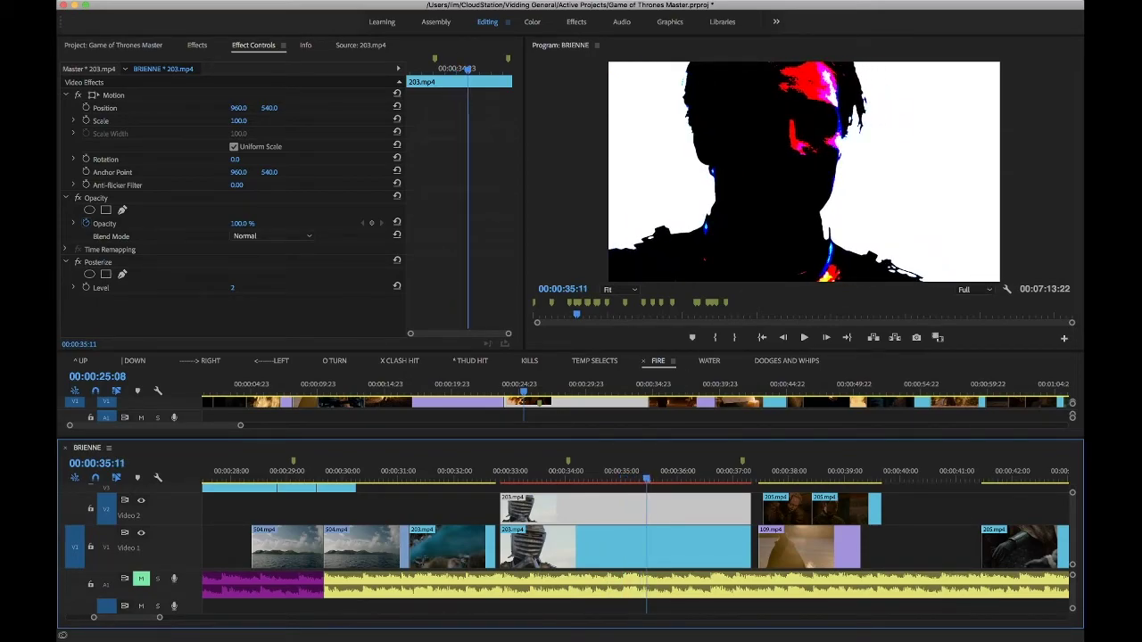
- Apply the Tint effect to the posterized clip on Video 2 to remove its remaining colours
click(197, 45)
click(125, 61)
key(BackSpace)
key(BackSpace)
key(BackSpace)
key(BackSpace)
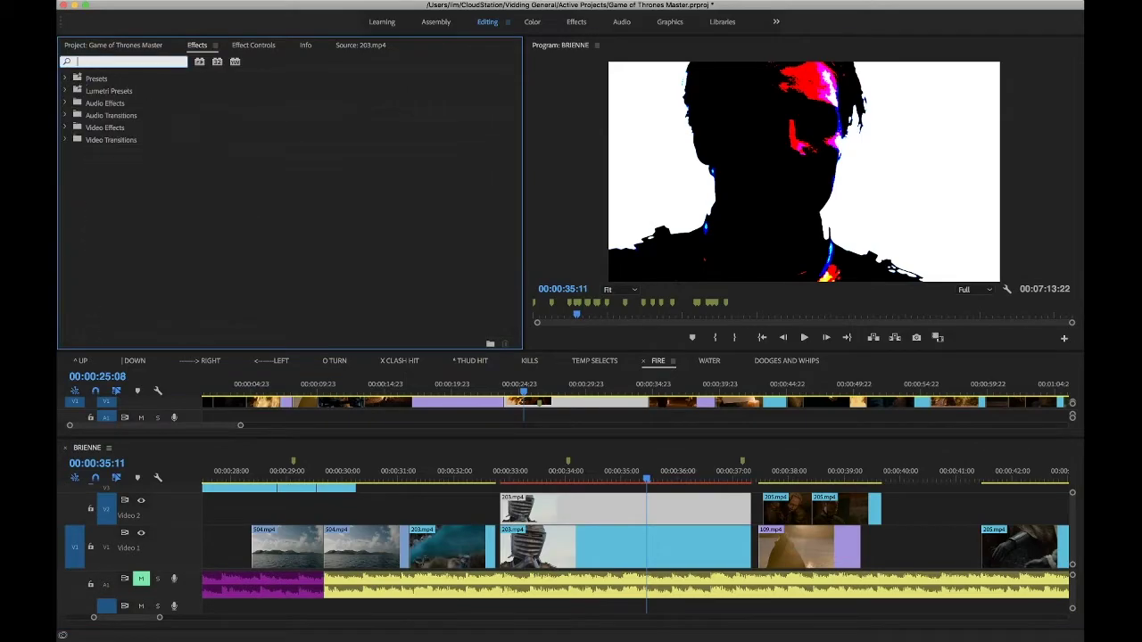
text(tint)
double_click(104, 152)
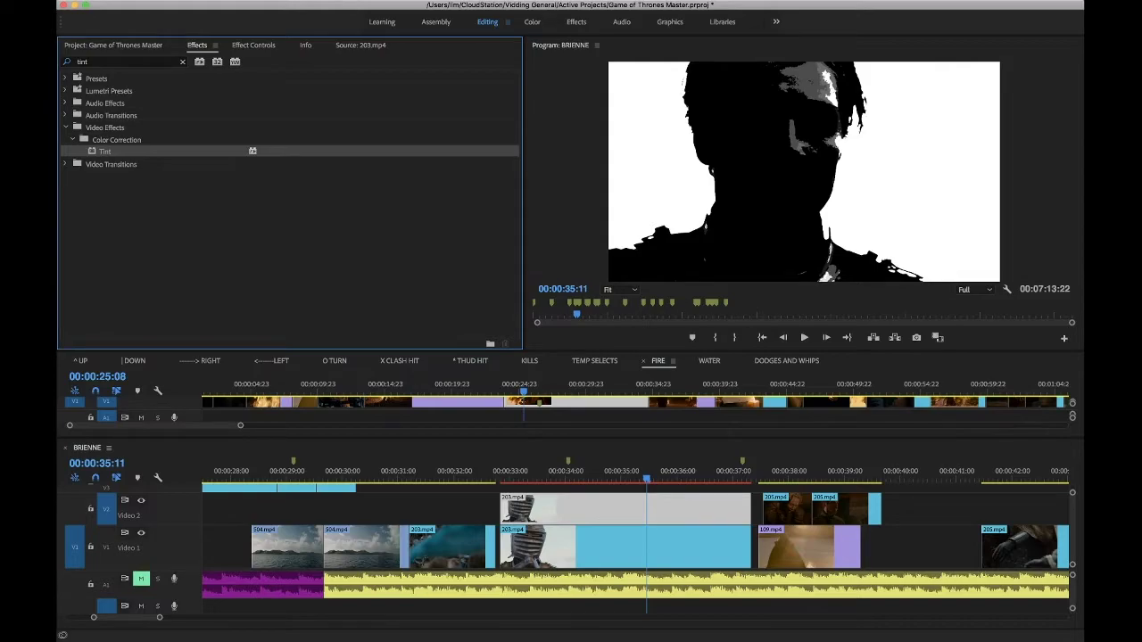
- Find the RGB Curves effect and apply it to the posterized clip on Video 2
click(100, 62)
key(BackSpace)
key(BackSpace)
key(BackSpace)
key(BackSpace)
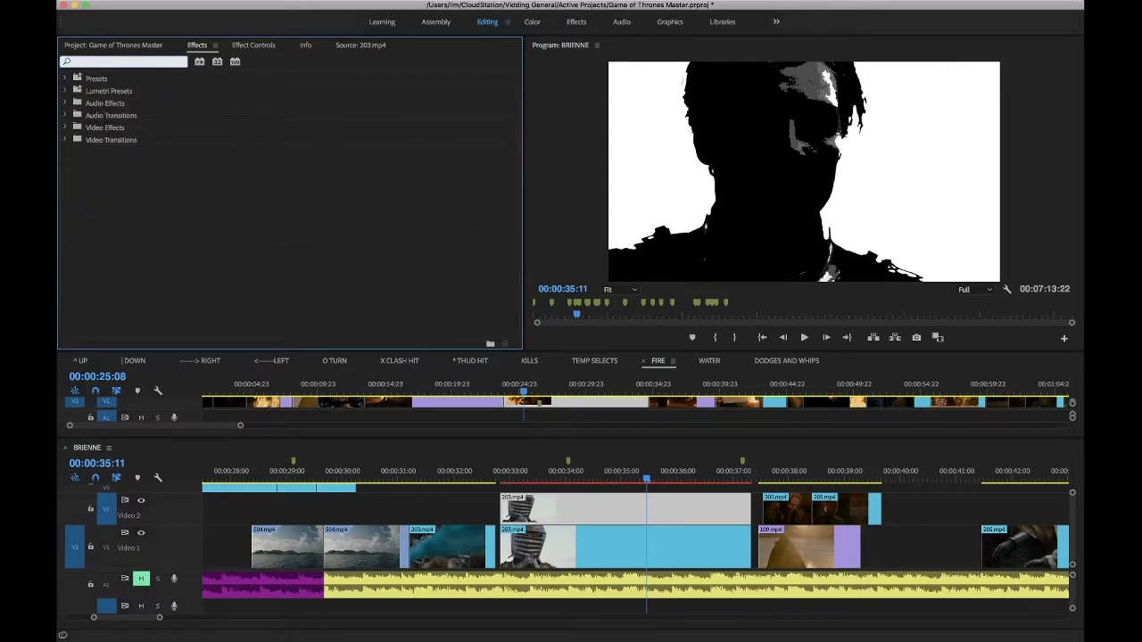
text(rgb)
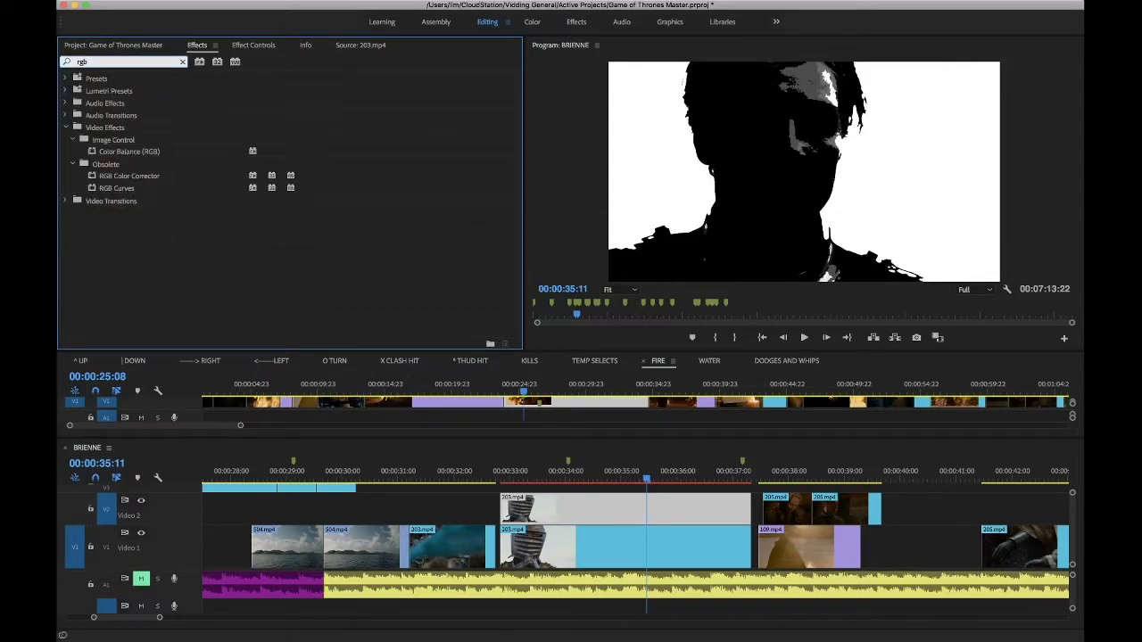
click(117, 189)
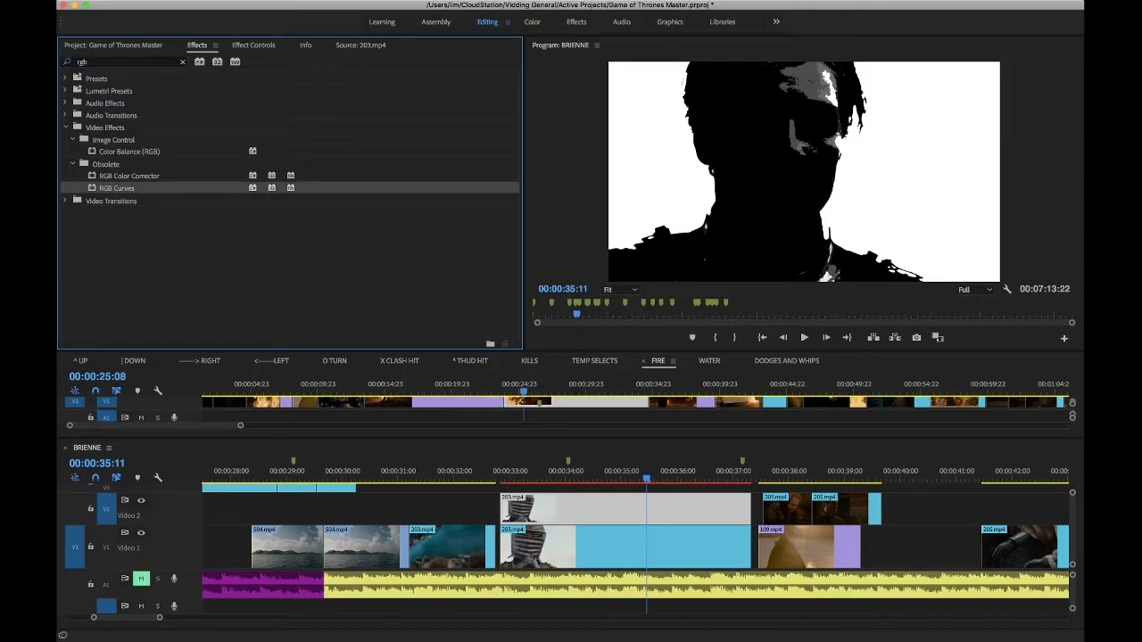
- Place RGB Curves ahead of Posterize and lower the white end of its Master curve until the silhouette is solid black
click(253, 45)
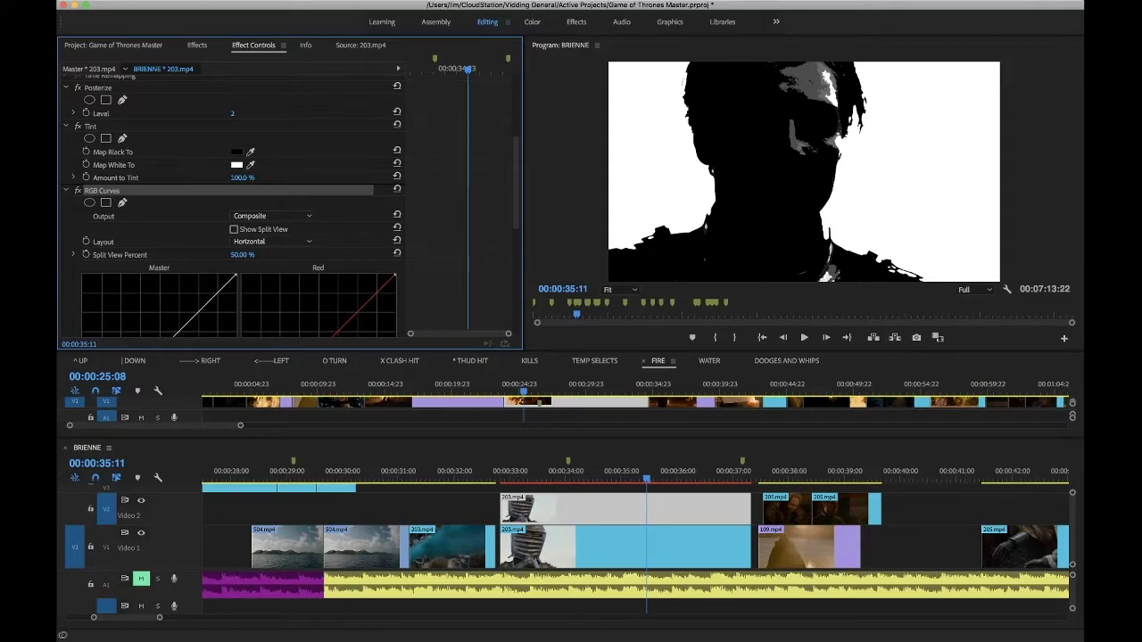
scroll(232, 205, down, 3)
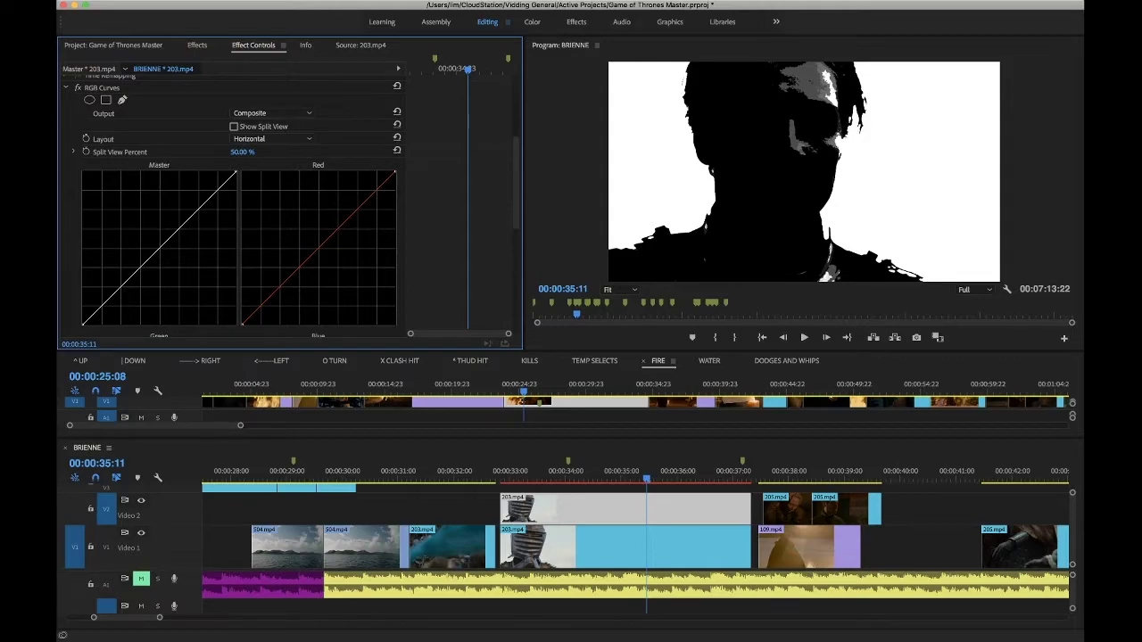
drag(235, 173, 236, 213)
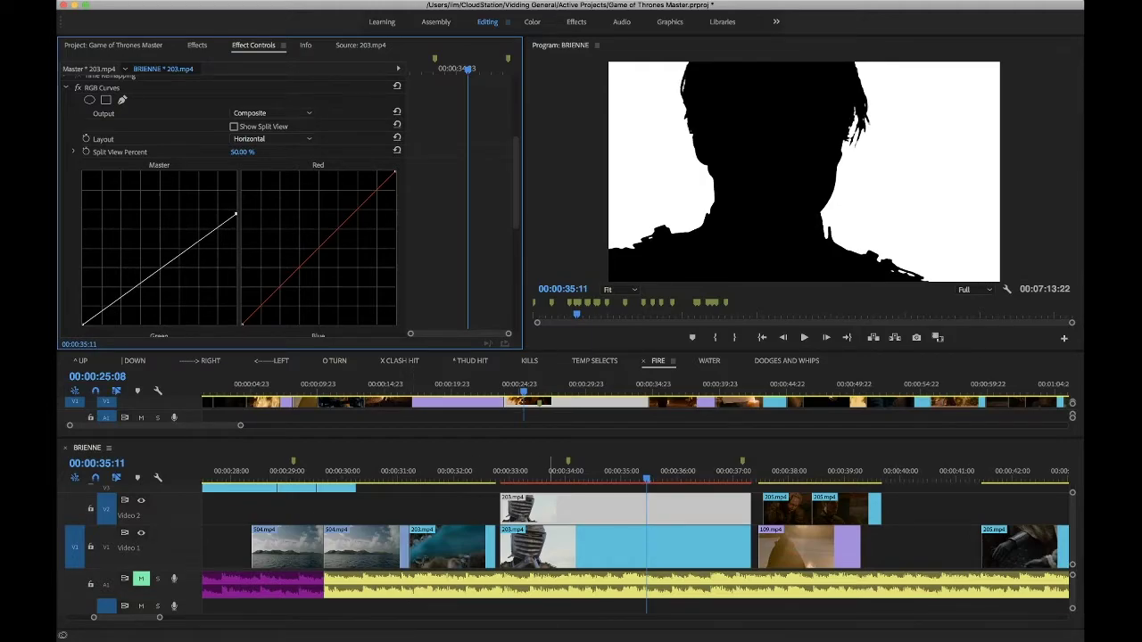
- Move the black-and-white silhouette clip up to Video 3 and the original 203.mp4 clip up to Video 2
drag(515, 471, 591, 479)
click(585, 547)
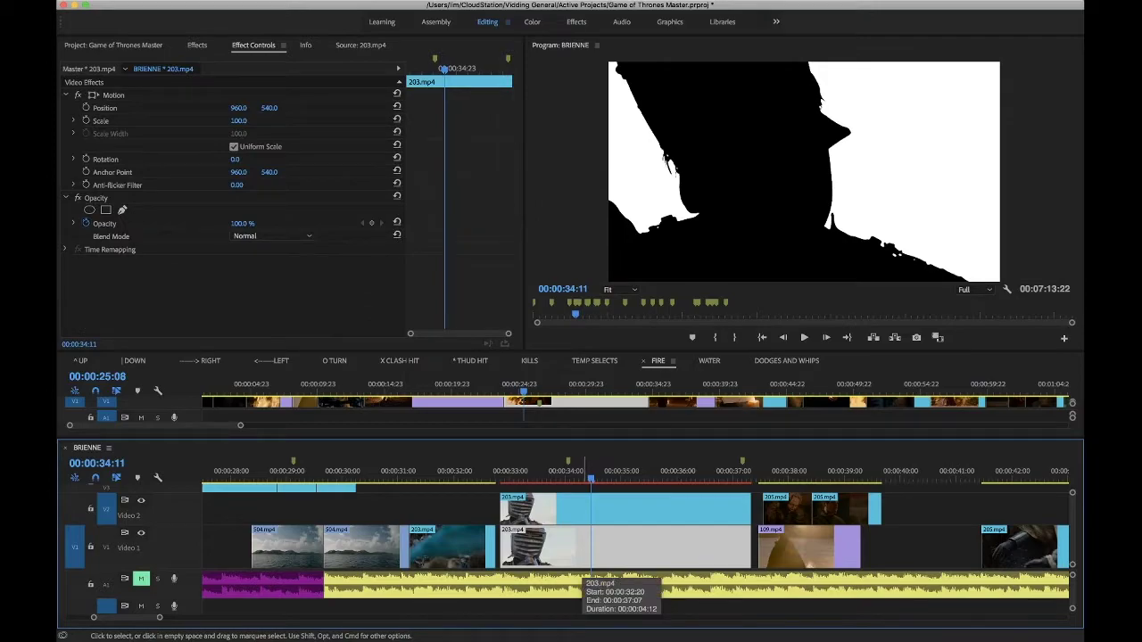
drag(581, 576, 577, 512)
click(571, 547)
click(566, 510)
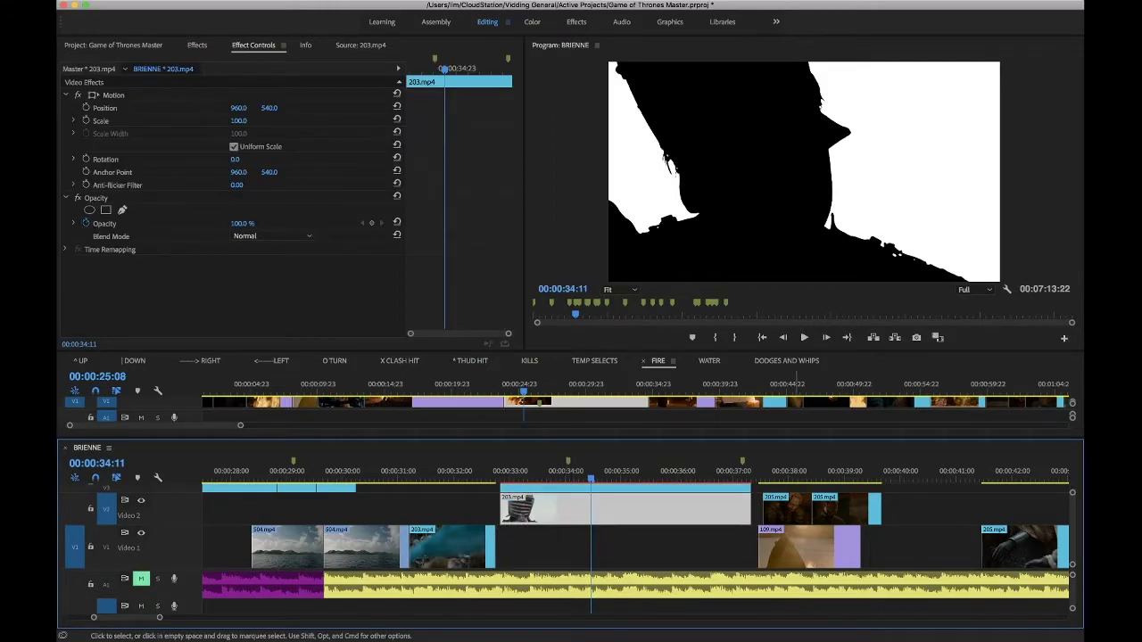
- Bring the orange explosion clip from the WATER sequence onto Video 1 of BRIENNE, directly beneath the two 203.mp4 clips
click(658, 362)
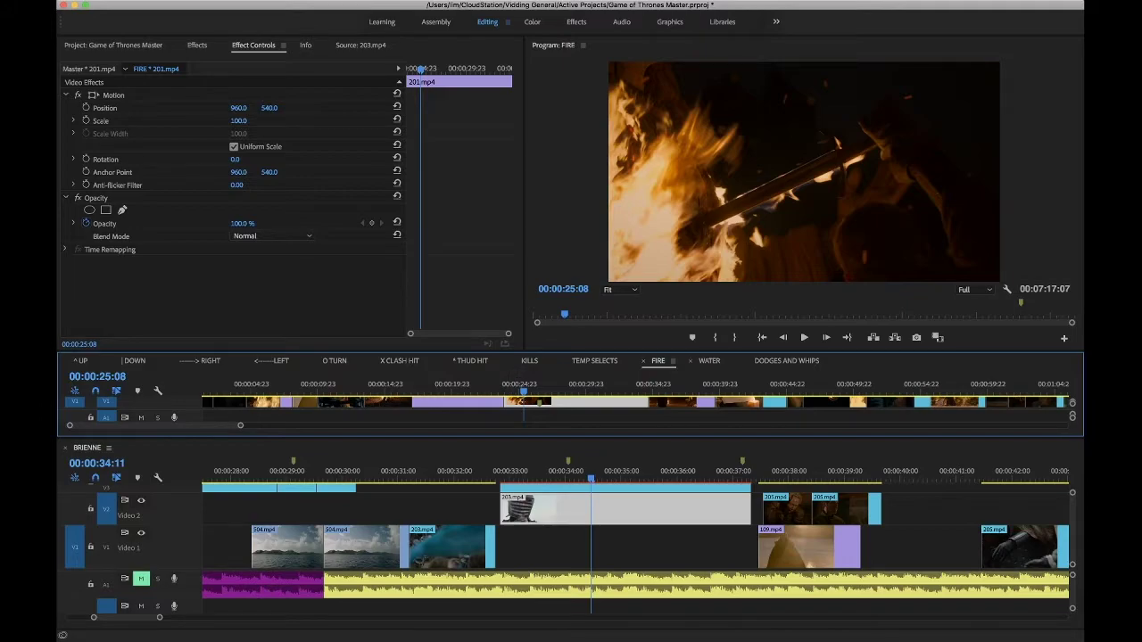
click(709, 361)
drag(536, 390, 751, 546)
scroll(624, 535, up, 1)
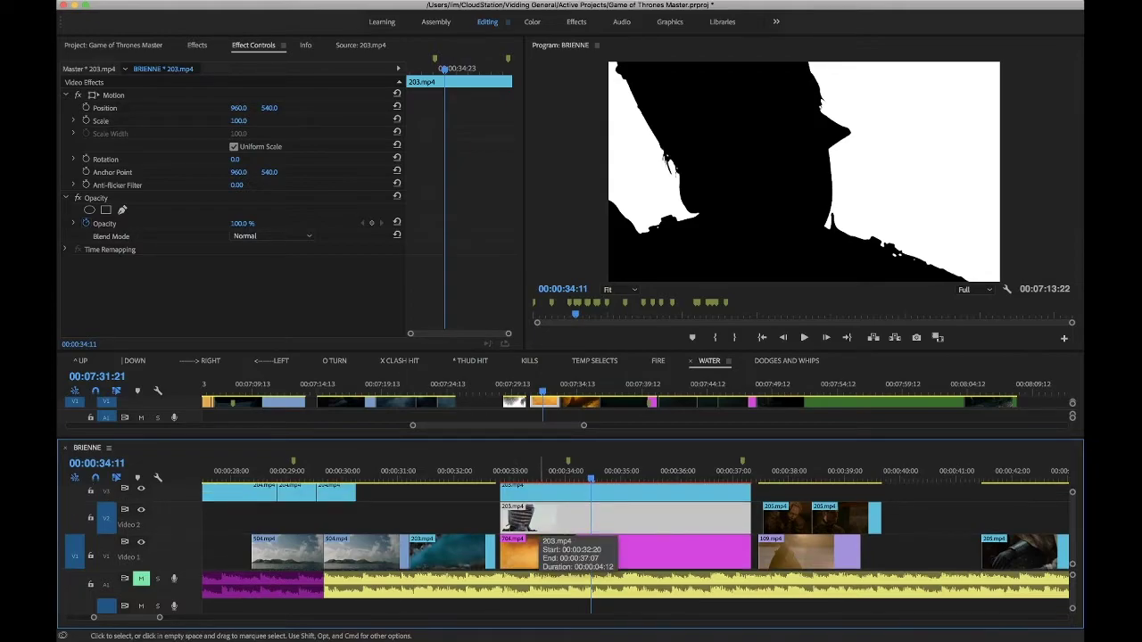
- Apply the Track Matte Key effect to the original 203.mp4 clip on Video 2
key(shift+7)
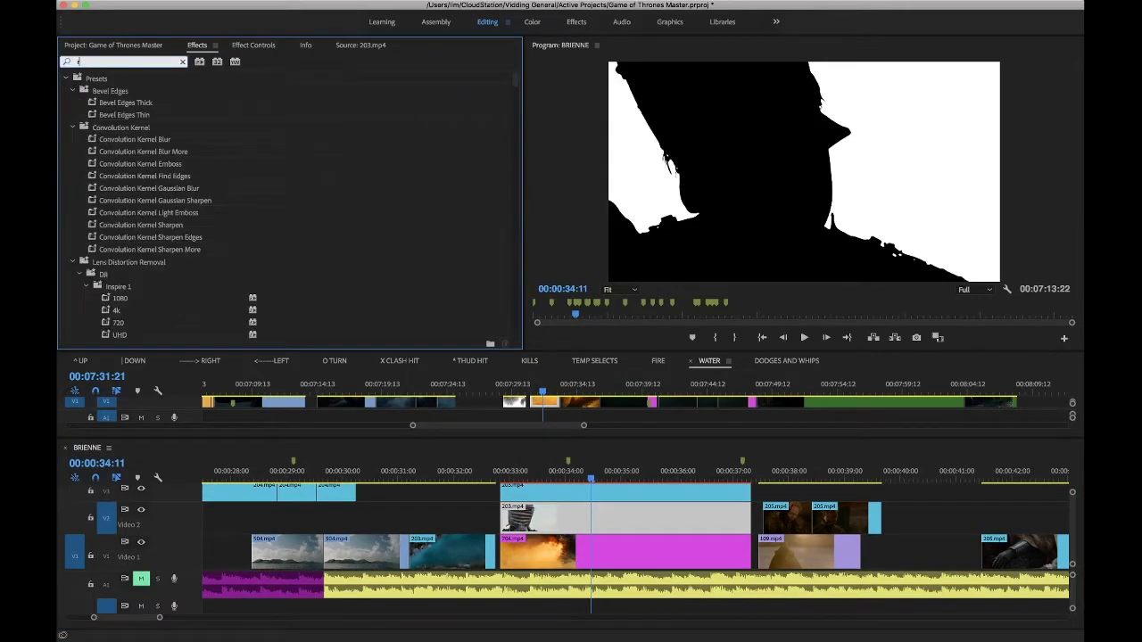
text(trac)
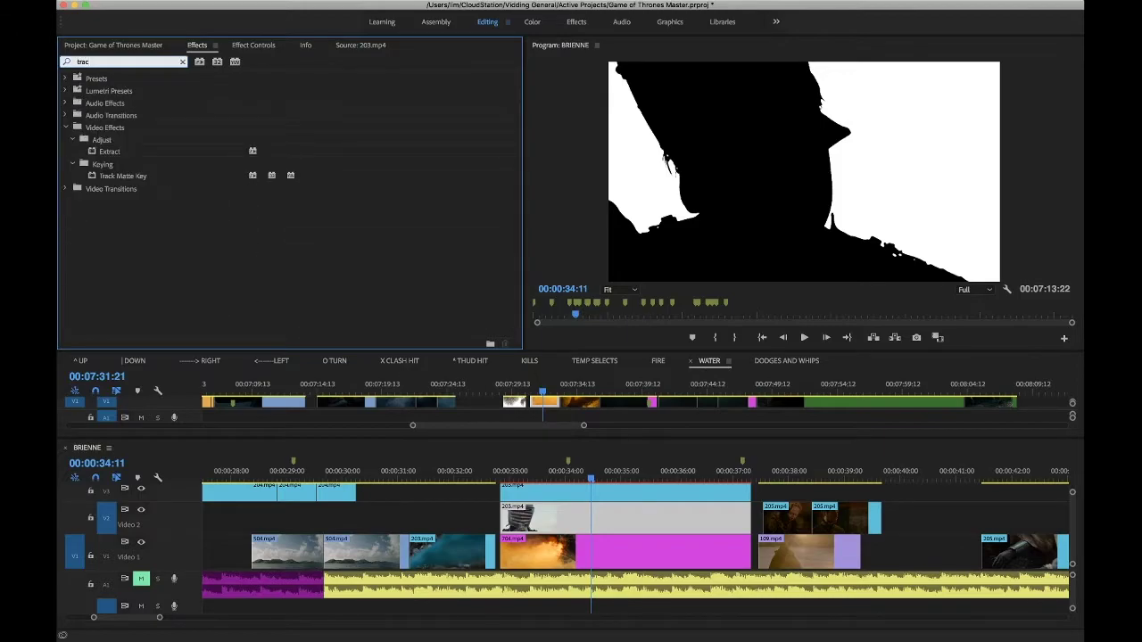
click(124, 176)
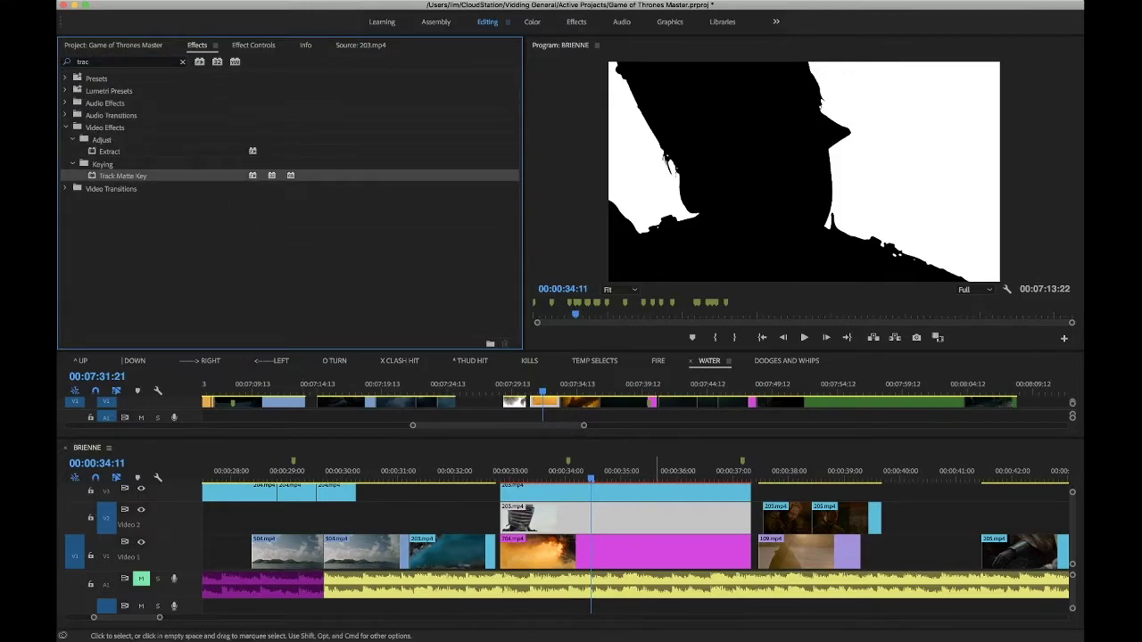
click(584, 520)
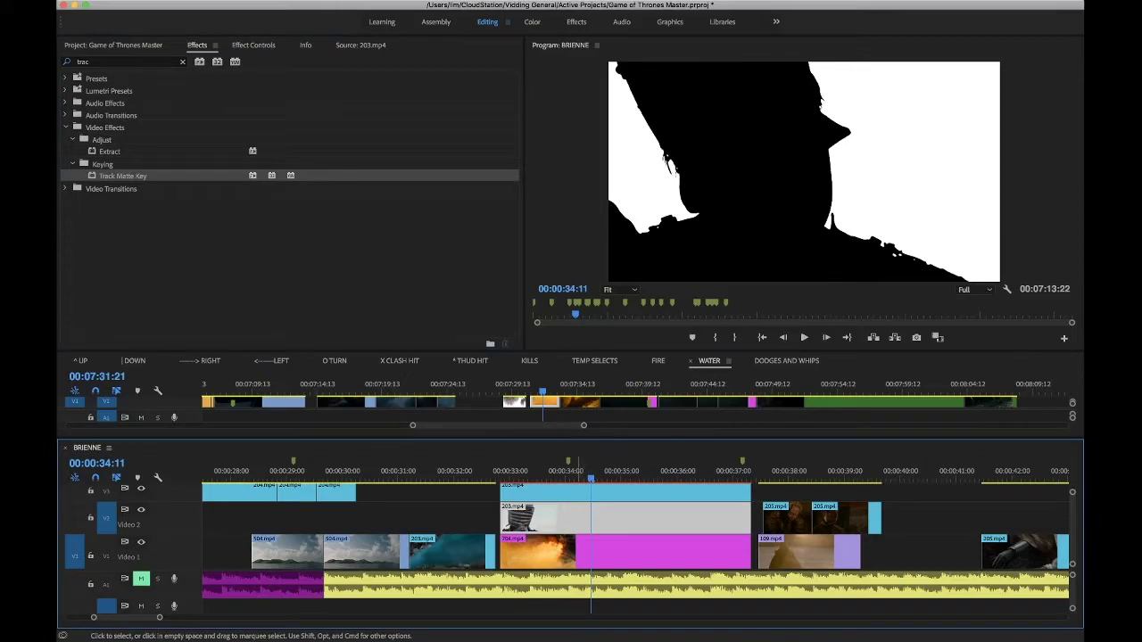
- Set the Track Matte Key's matte to Video 3, composited using Matte Luma, and play back the result
key(shift+5)
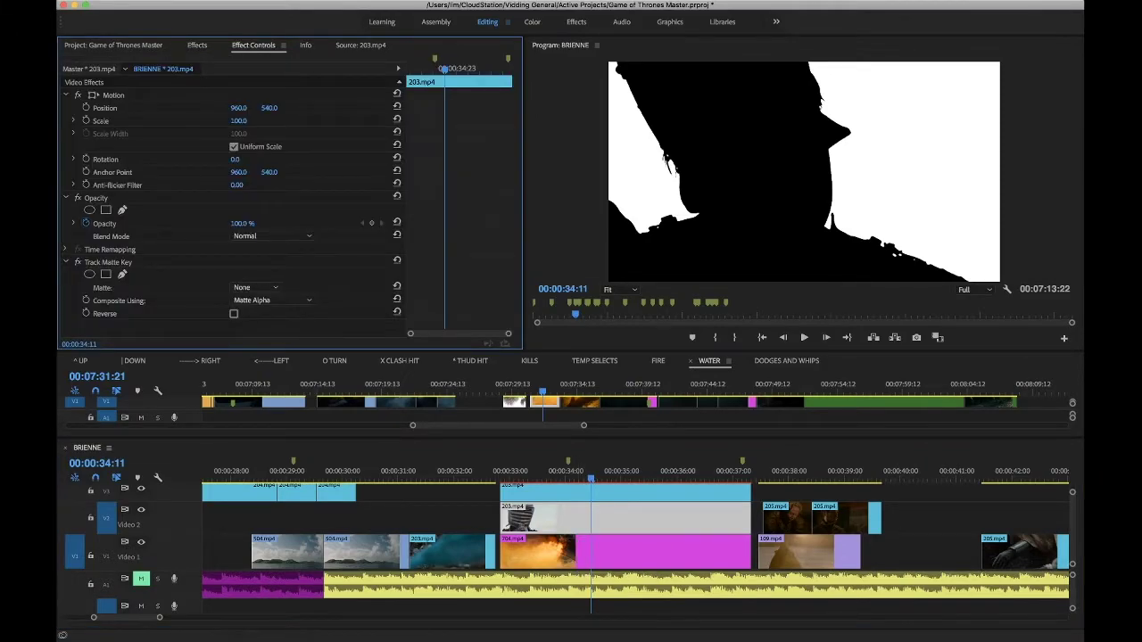
click(256, 287)
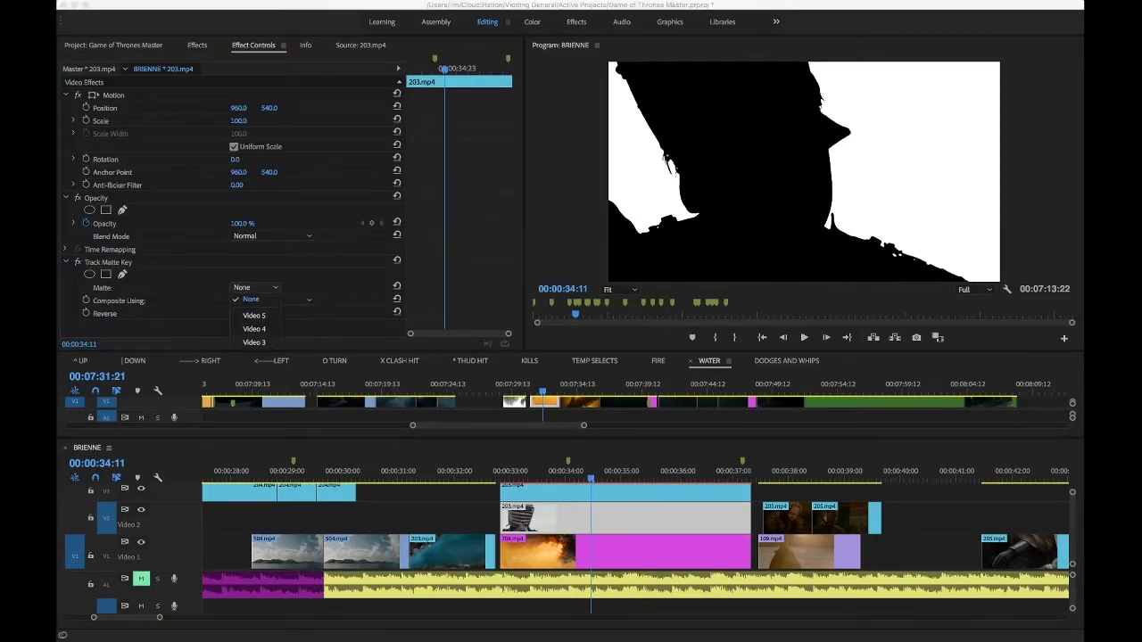
click(254, 343)
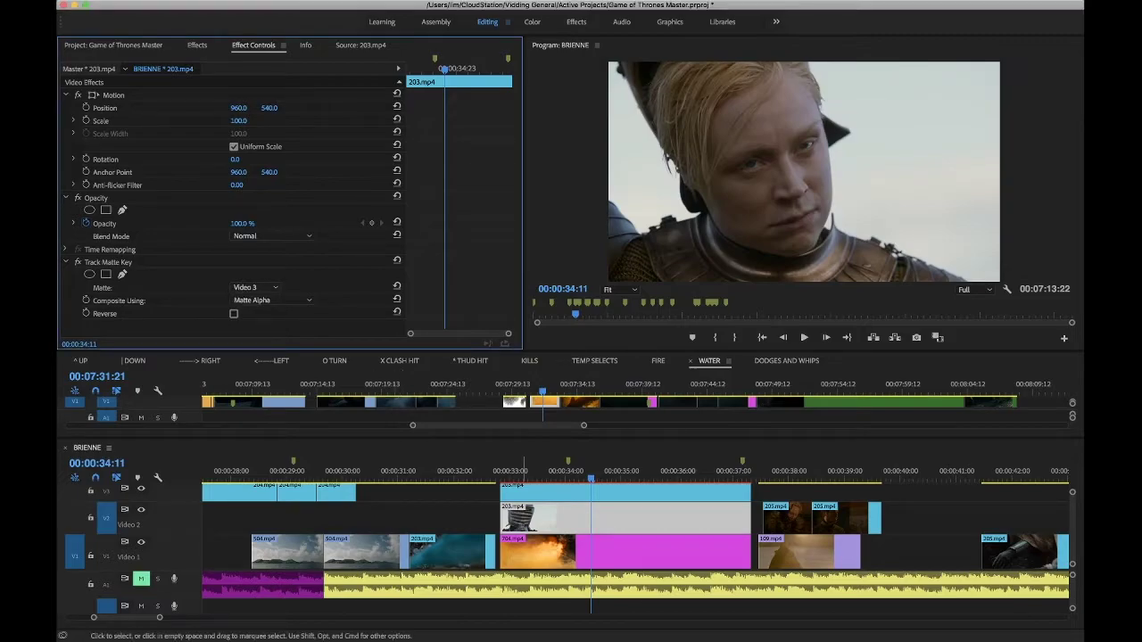
click(529, 491)
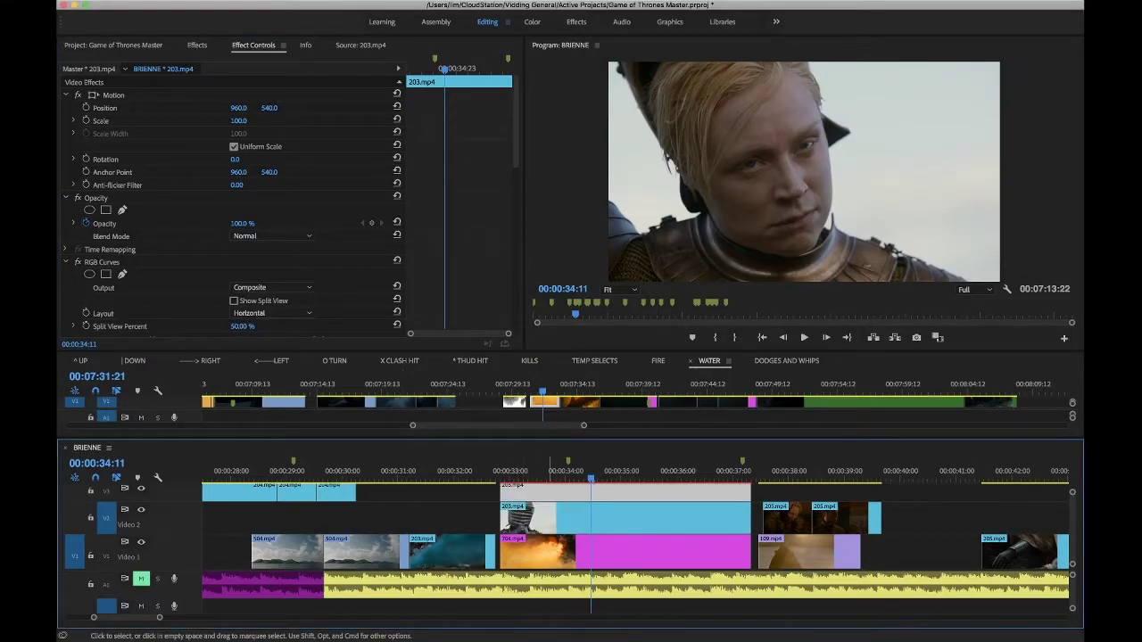
click(535, 516)
click(272, 300)
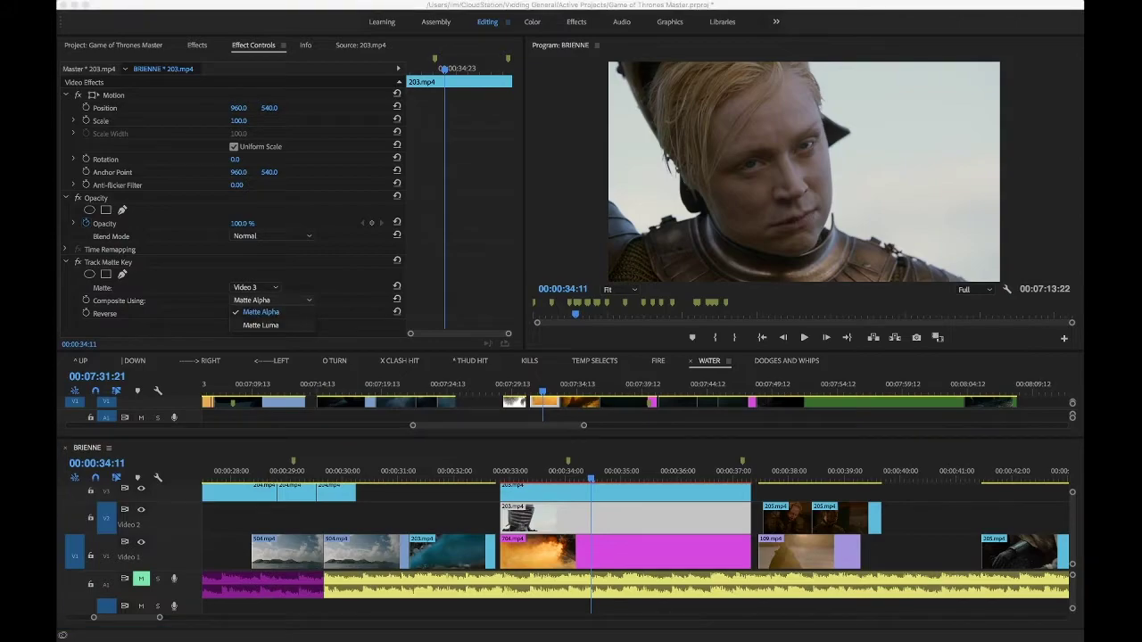
click(260, 325)
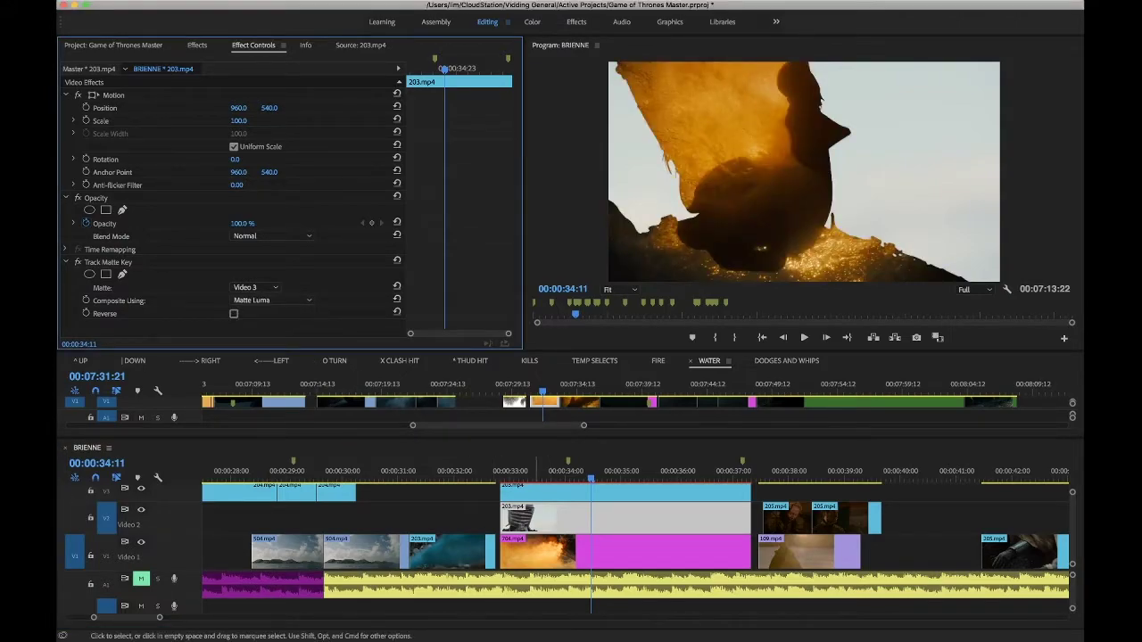
drag(502, 473, 536, 473)
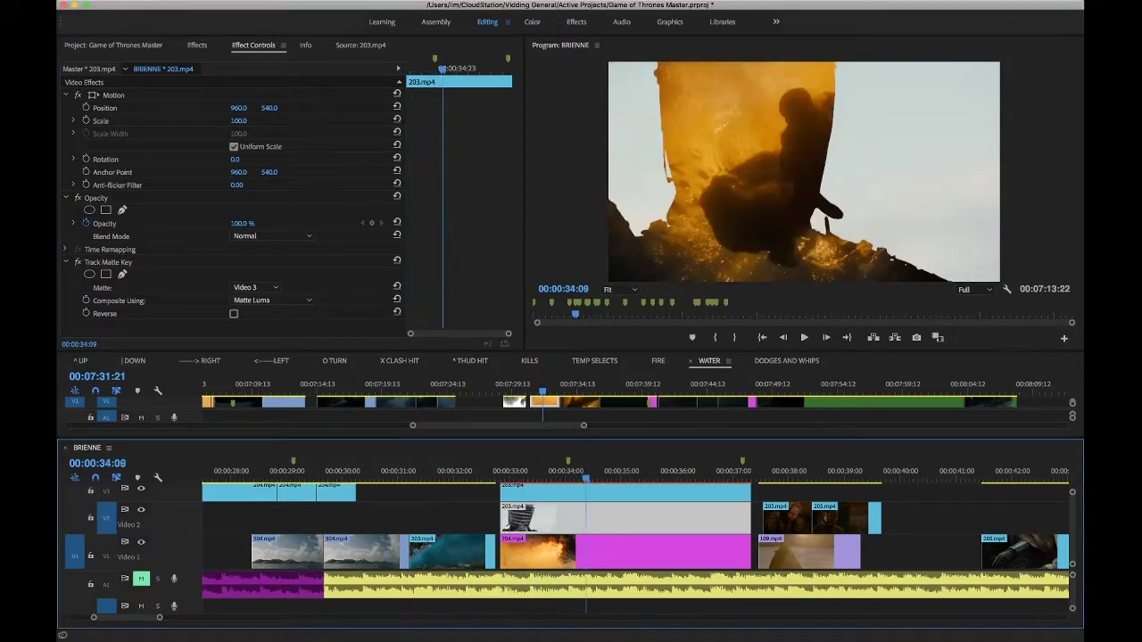
key(space)
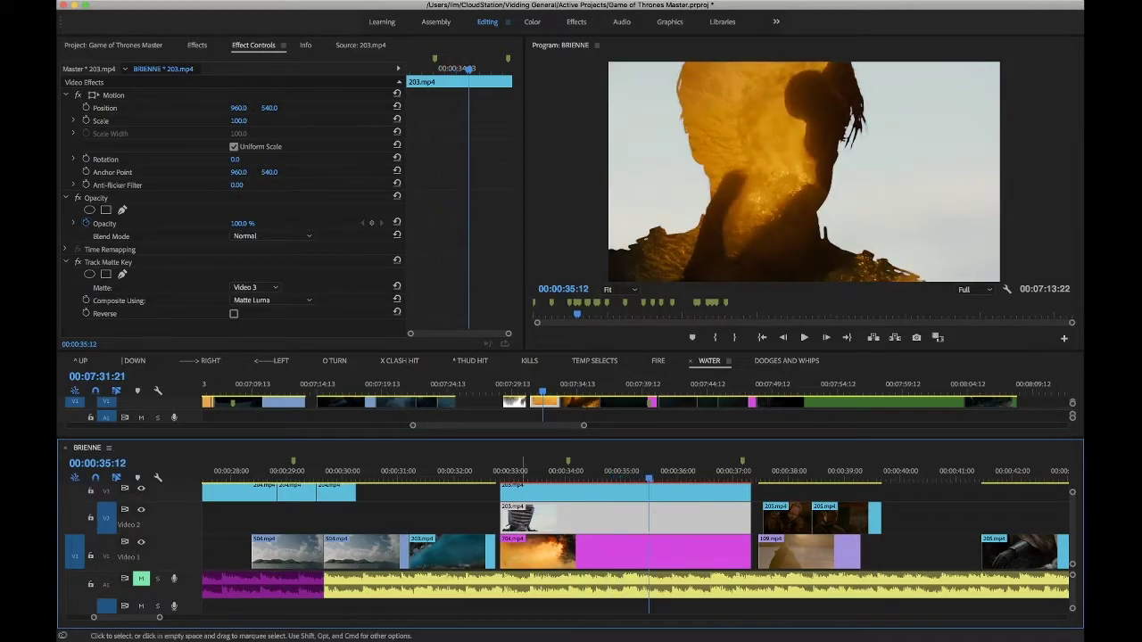
- Duplicate the track-matted 203.mp4 clip from Video 2 onto Video 4 above the silhouette, and select the copy at 00:00:33:11
scroll(518, 548, up, 2)
scroll(517, 548, right, 1)
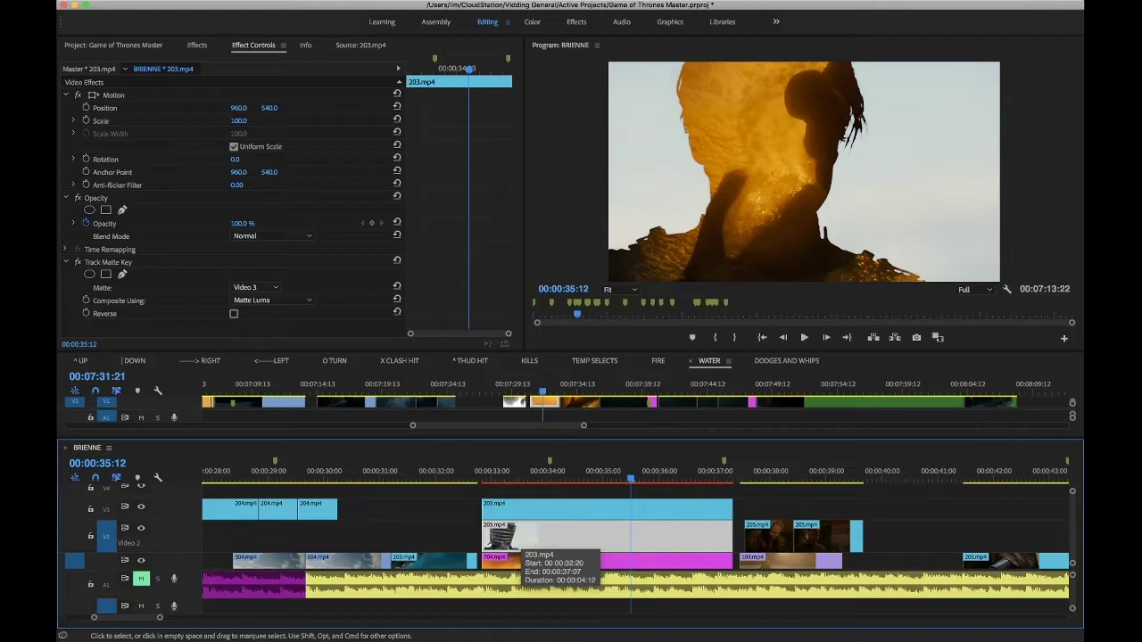
drag(522, 540, 525, 492)
click(516, 472)
click(526, 492)
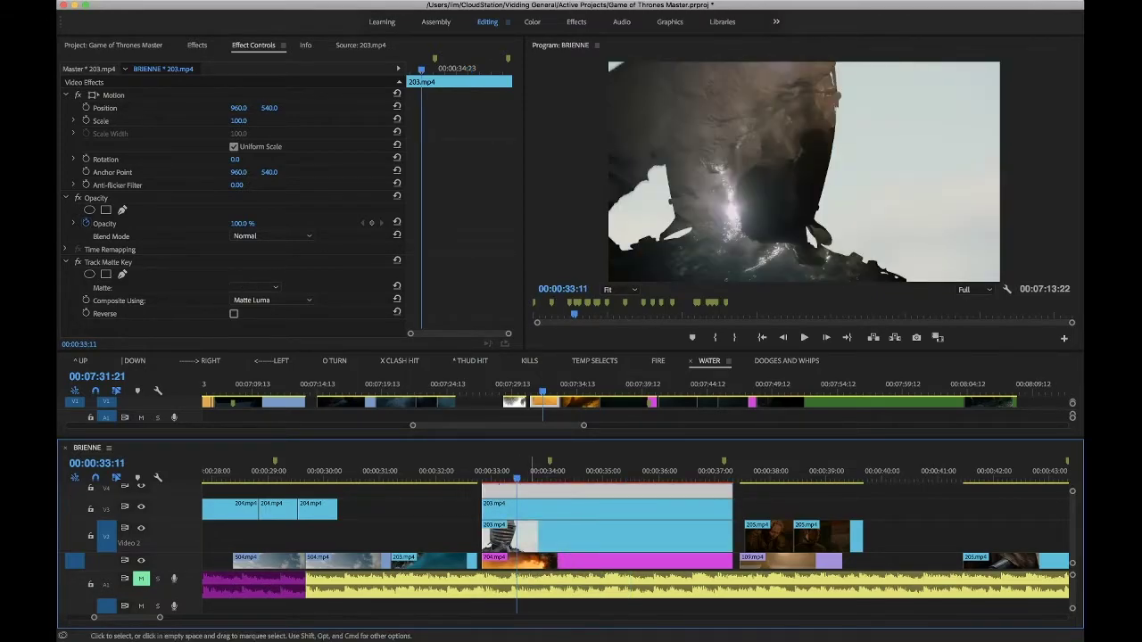
- Turn off the Track Matte Key on the Video 4 copy of 203.mp4 and set its blend mode to Color Dodge
click(78, 263)
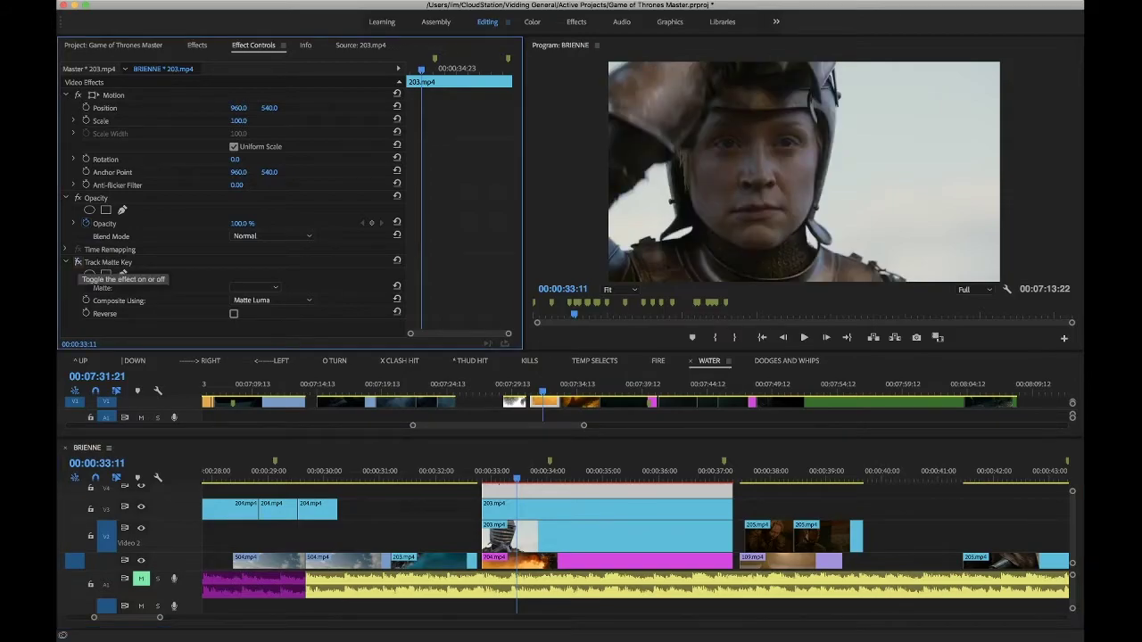
click(272, 235)
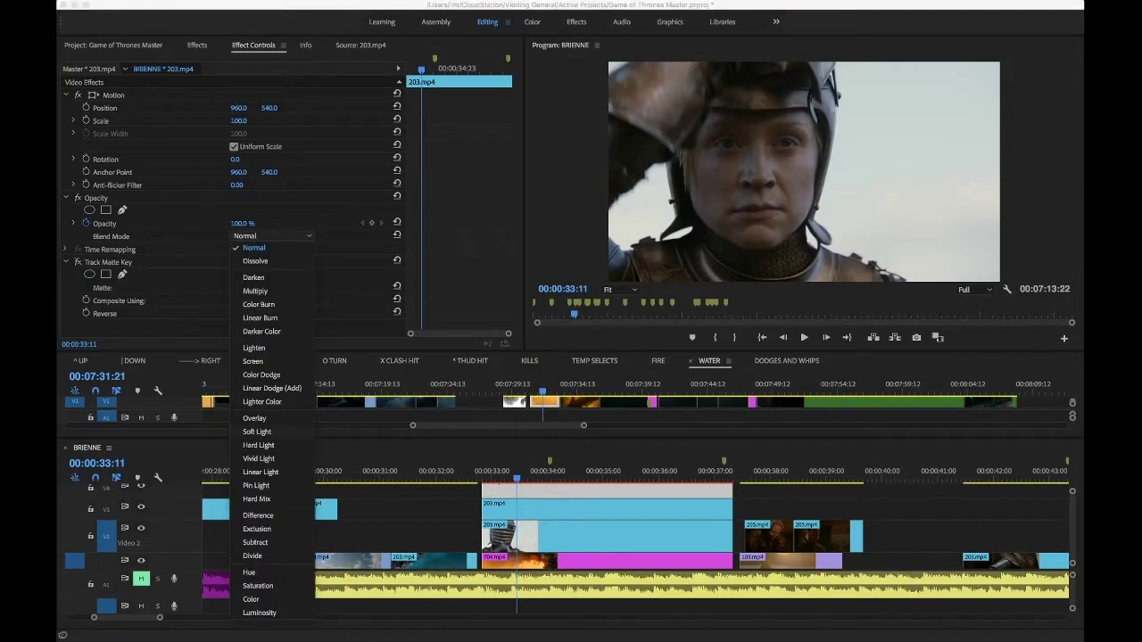
click(261, 375)
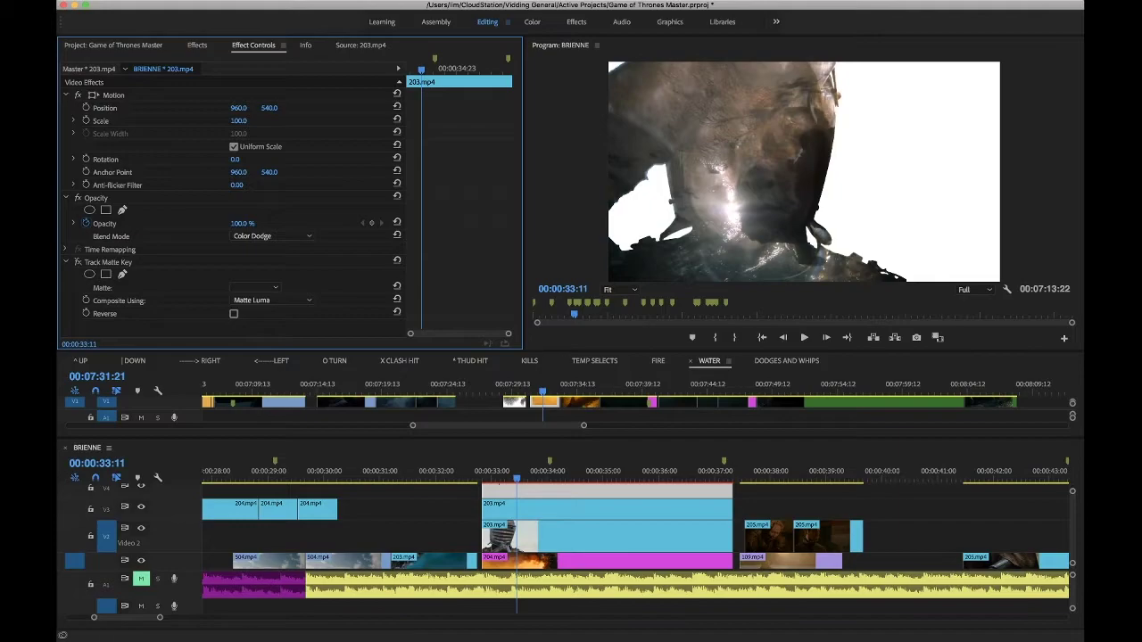
drag(520, 473, 554, 473)
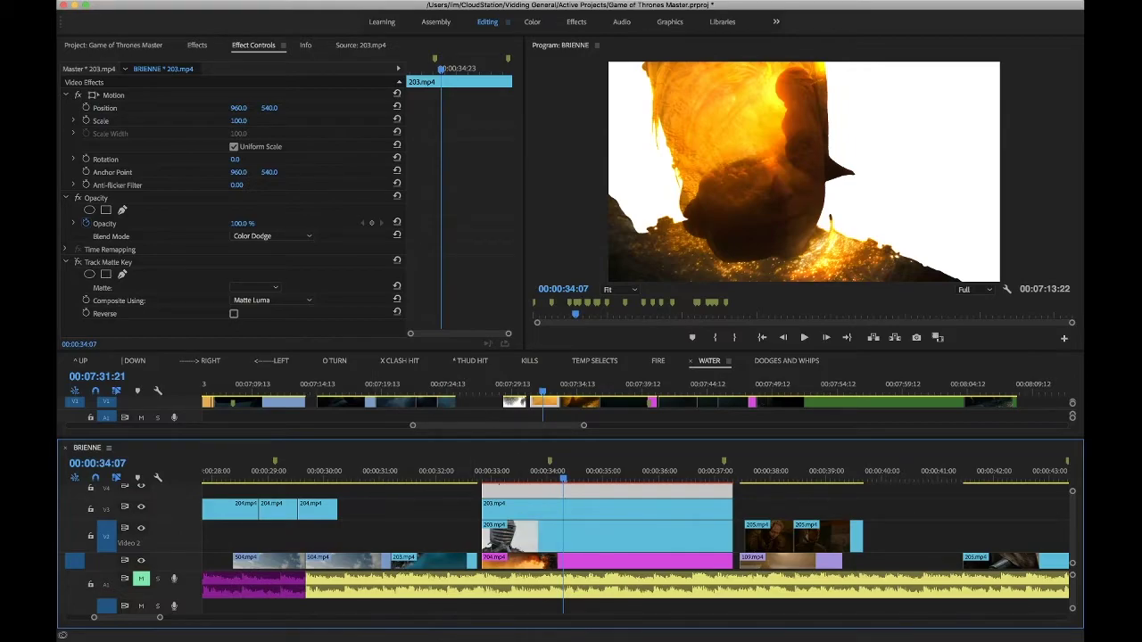
- Find the Tint effect and apply it to the 203.mp4 copy on Video 4
key(shift+7)
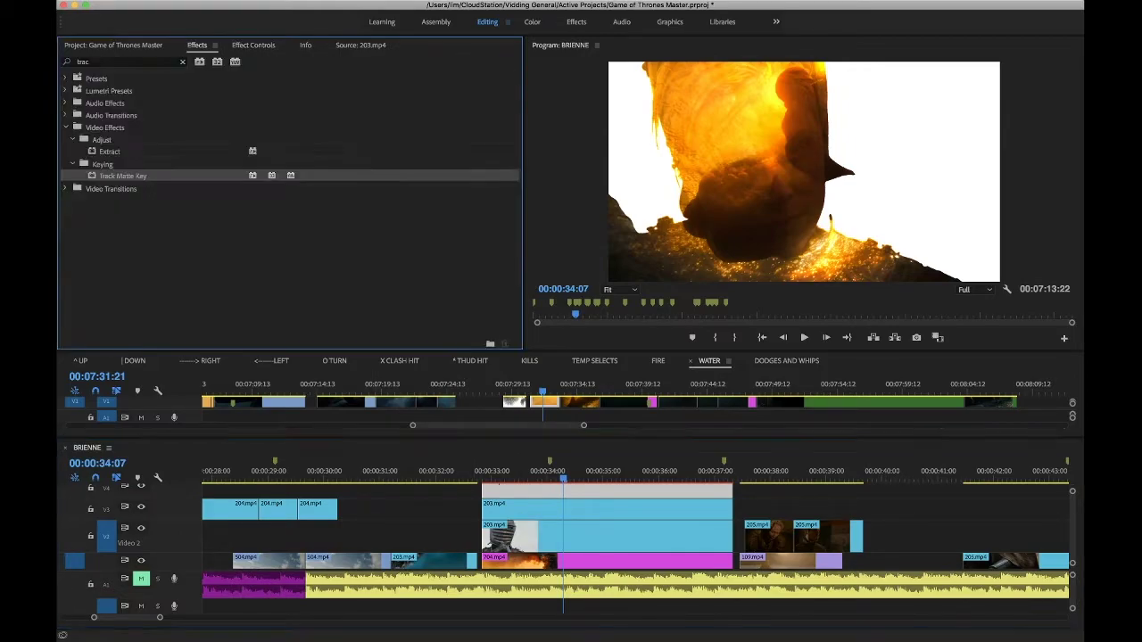
click(125, 62)
key(BackSpace)
key(BackSpace)
key(BackSpace)
key(BackSpace)
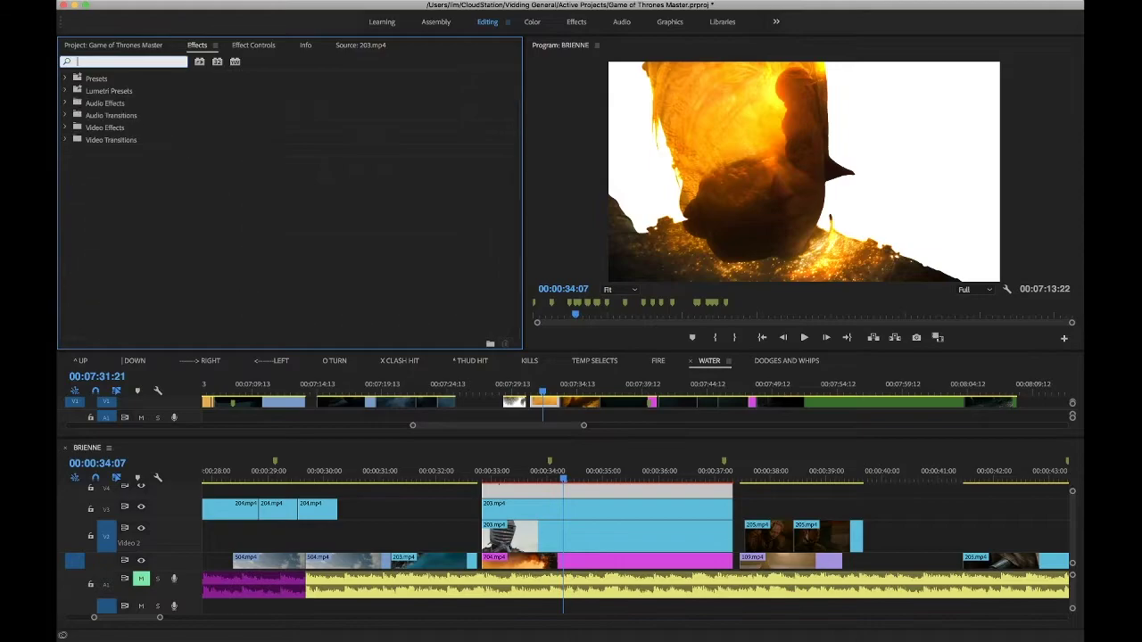
text(tint)
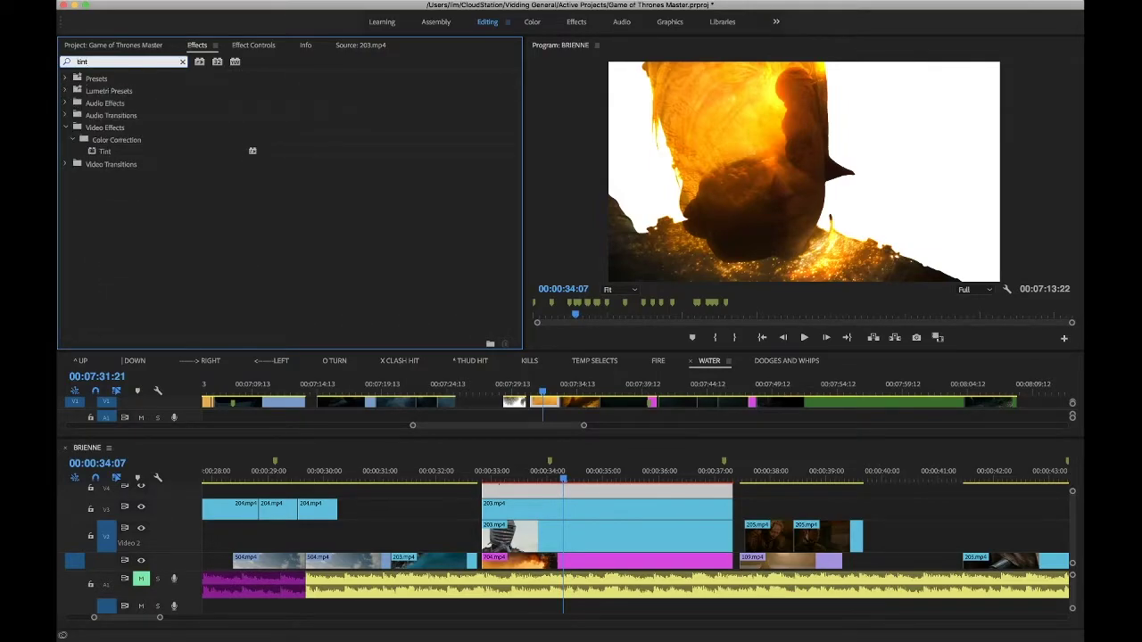
click(104, 152)
- Set the Tint effect's Amount to Tint to 35% on the 203.mp4 copy
click(254, 44)
scroll(233, 205, down, 4)
click(242, 318)
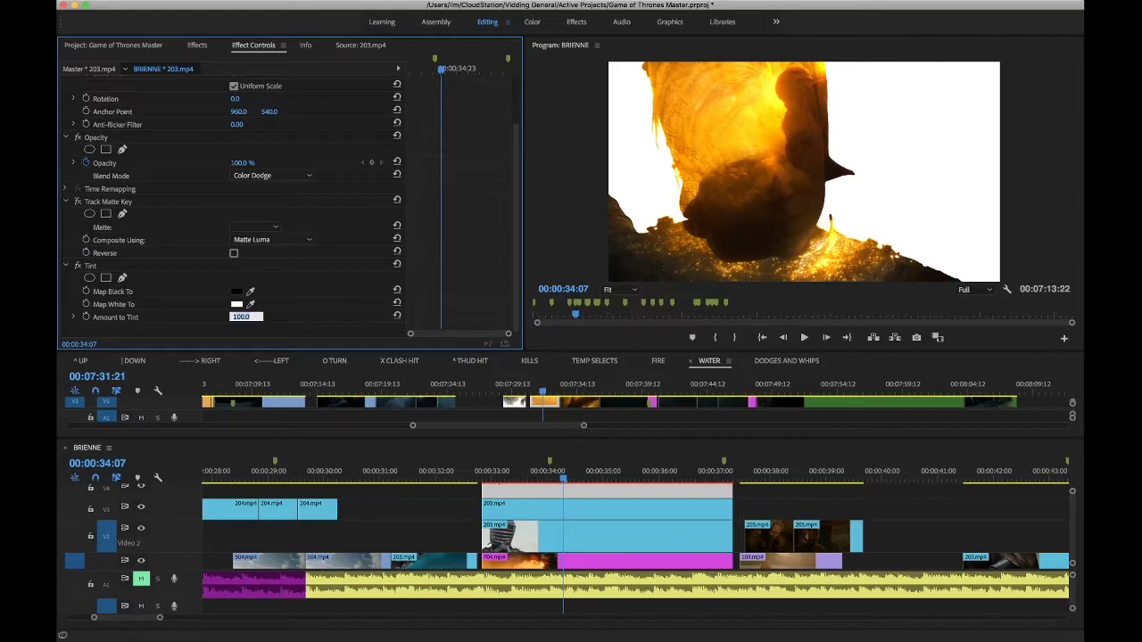
text(35)
key(Return)
- Try other blend modes on the Video 4 copy, including Lighter Color, Linear Burn and Darker Color
click(271, 176)
click(268, 196)
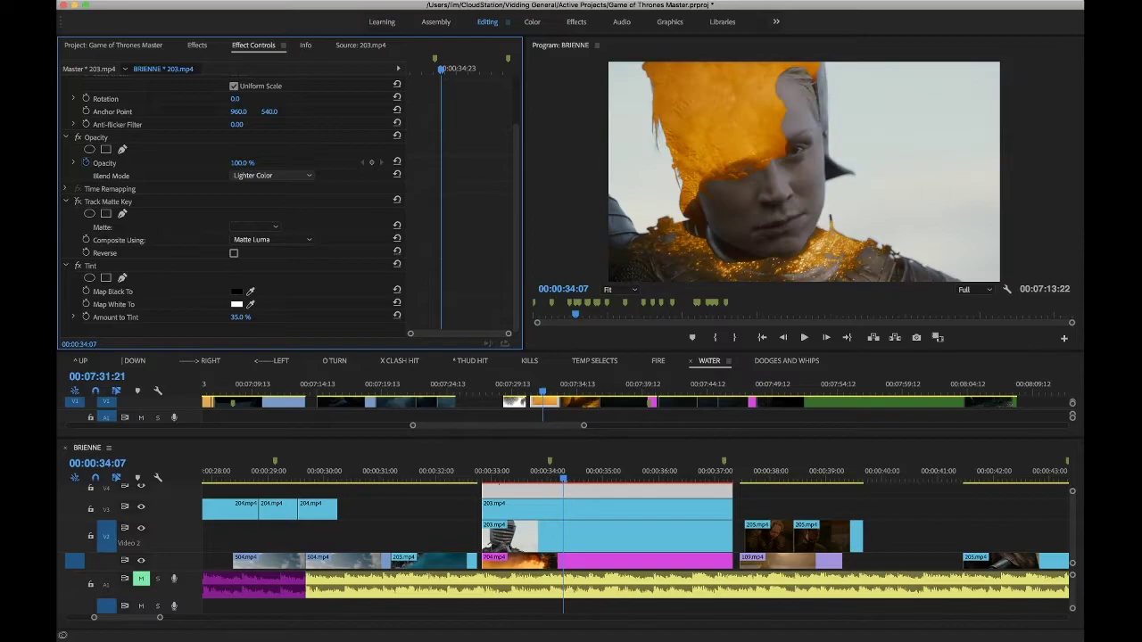
key(Up)
key(Up)
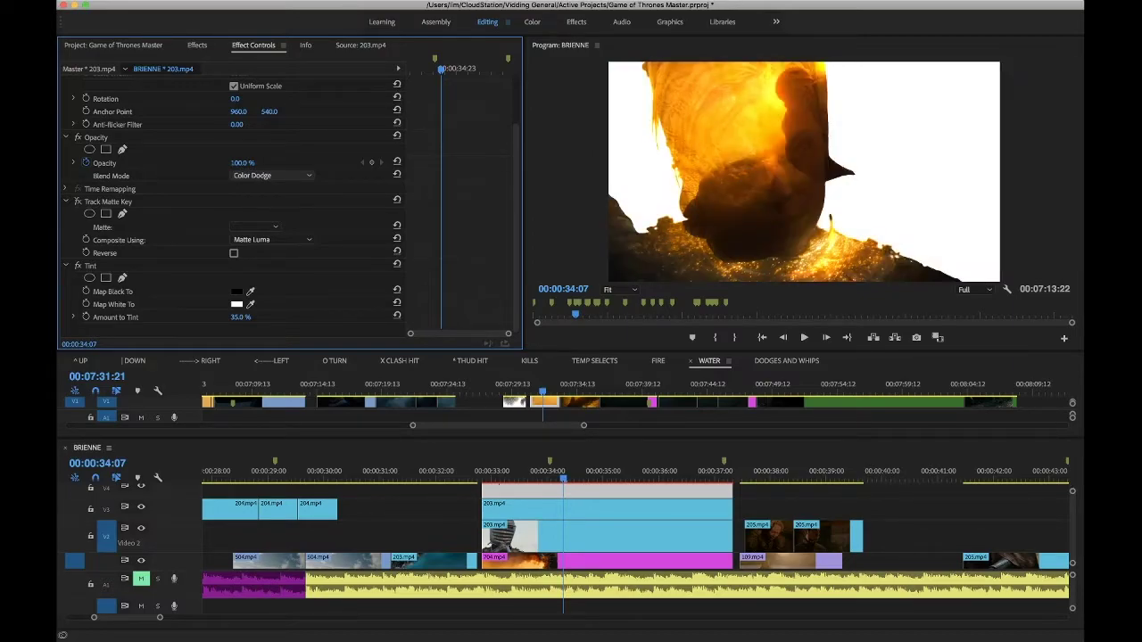
key(Up)
key(Up)
key(Up)
key(Up)
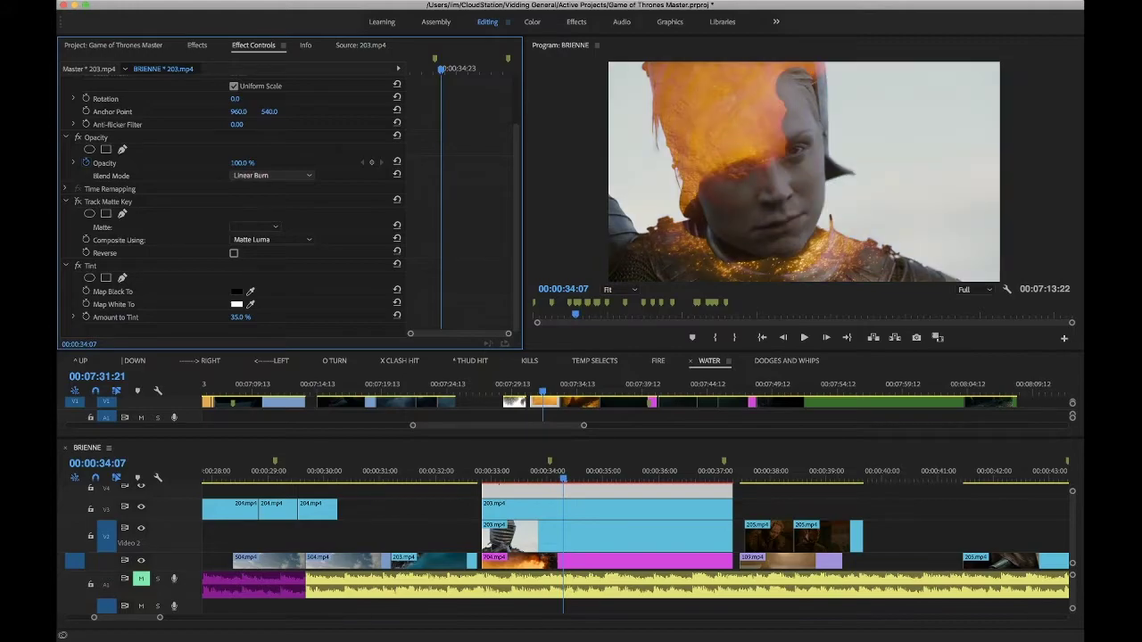
key(Down)
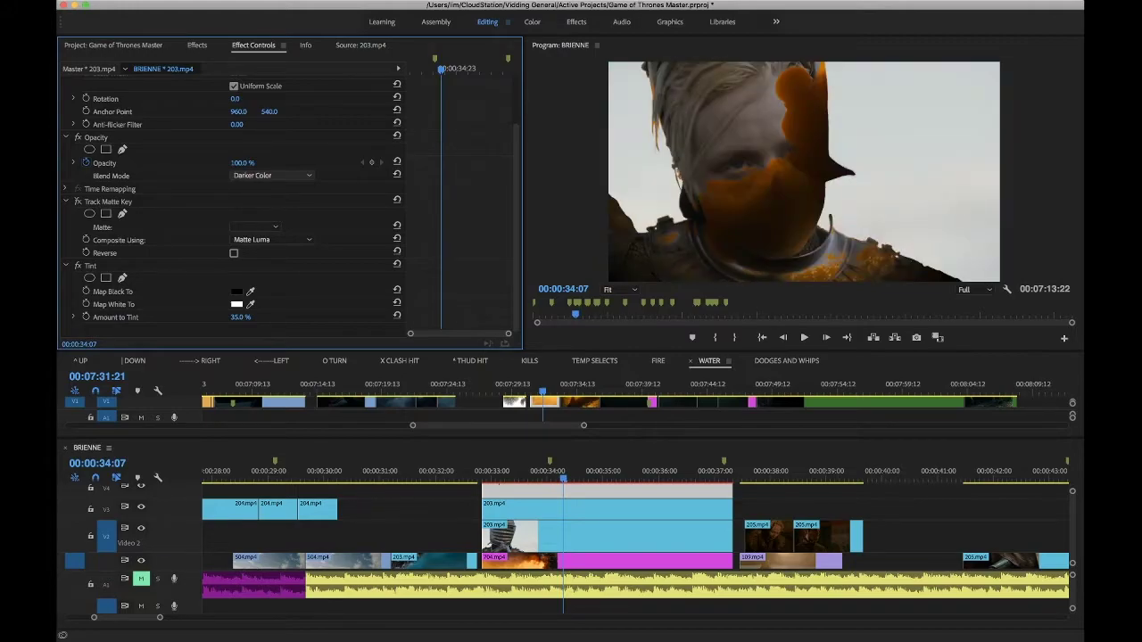
- Try the Soft Light blend mode on the Video 4 copy, and return it to Color Dodge
click(272, 176)
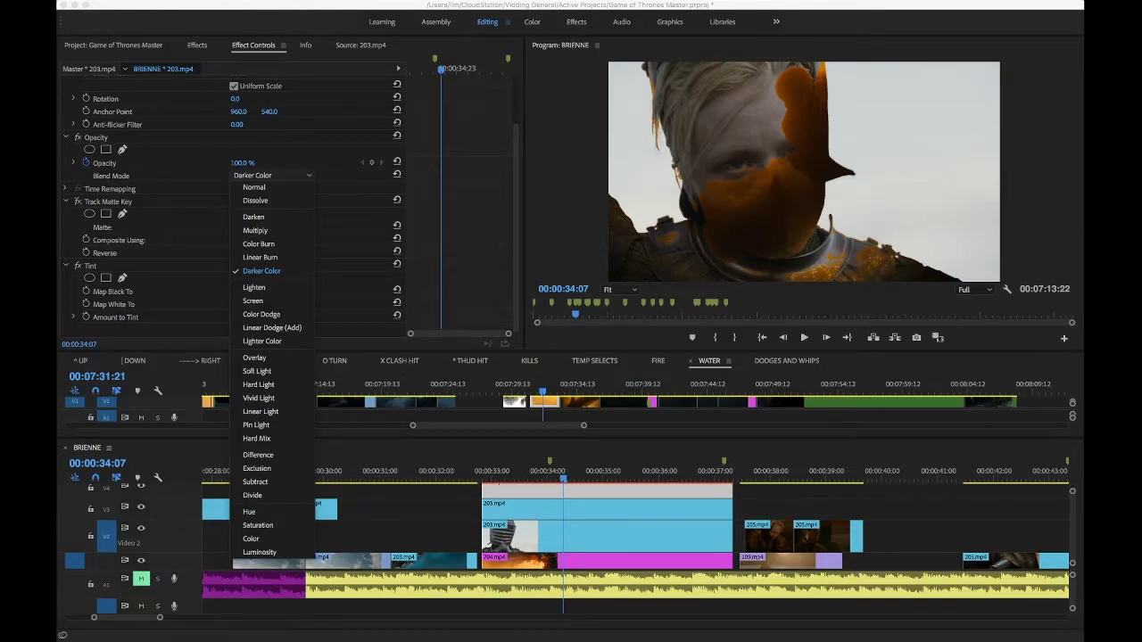
click(257, 371)
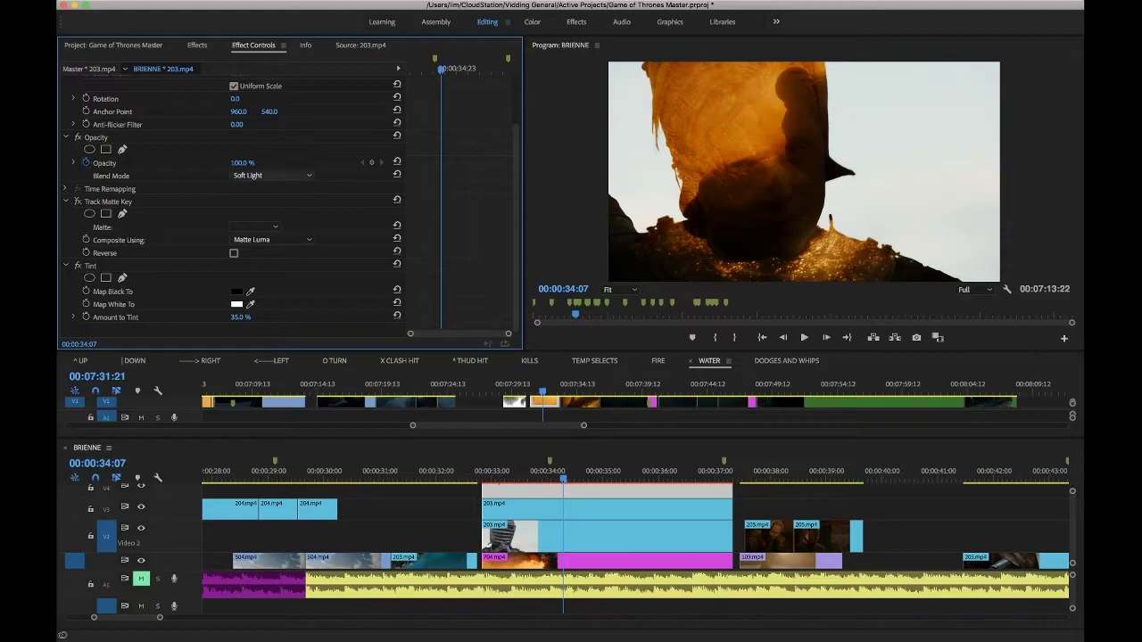
key(space)
click(262, 314)
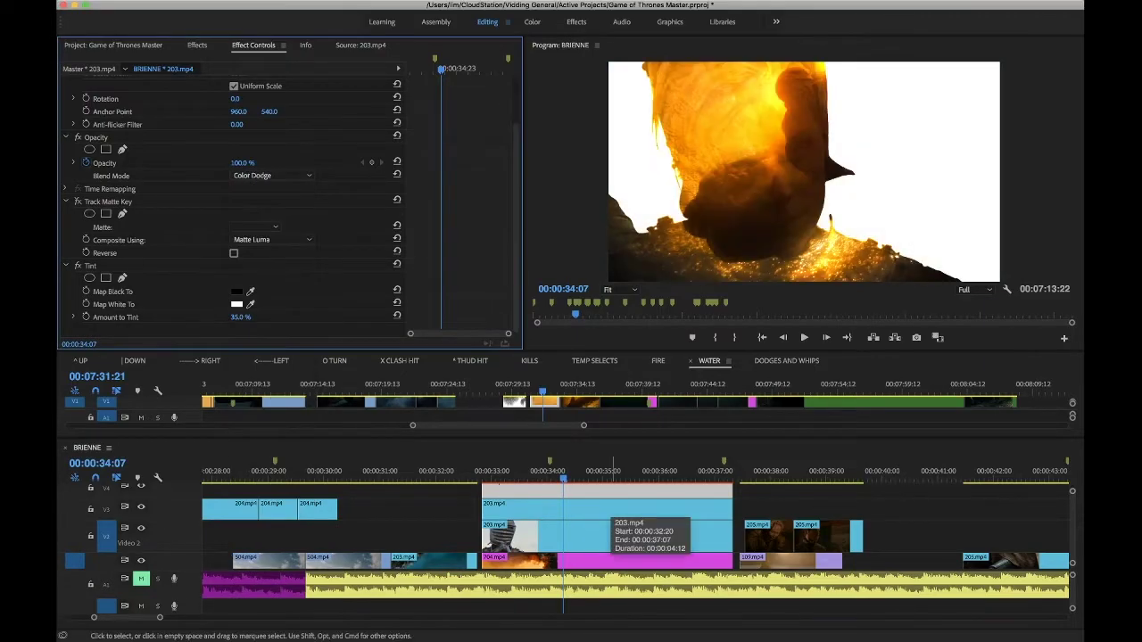
- Play back the tinted Color Dodge composite and look over the stacked 203.mp4 layers
click(528, 472)
key(space)
key(space)
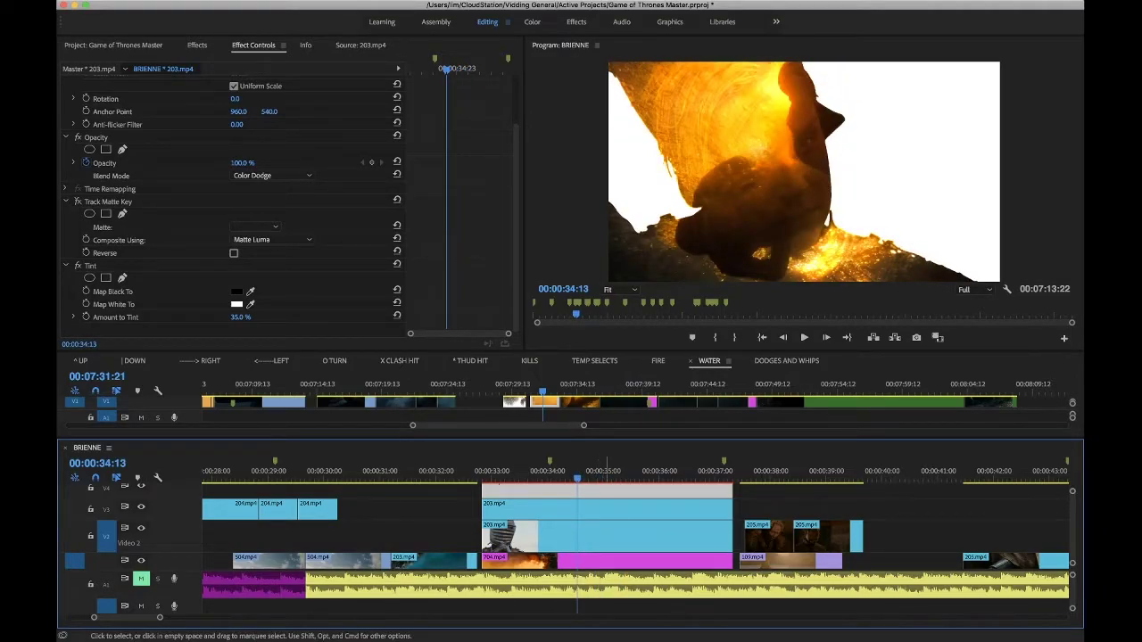
scroll(602, 576, up, 1)
scroll(603, 576, right, 1)
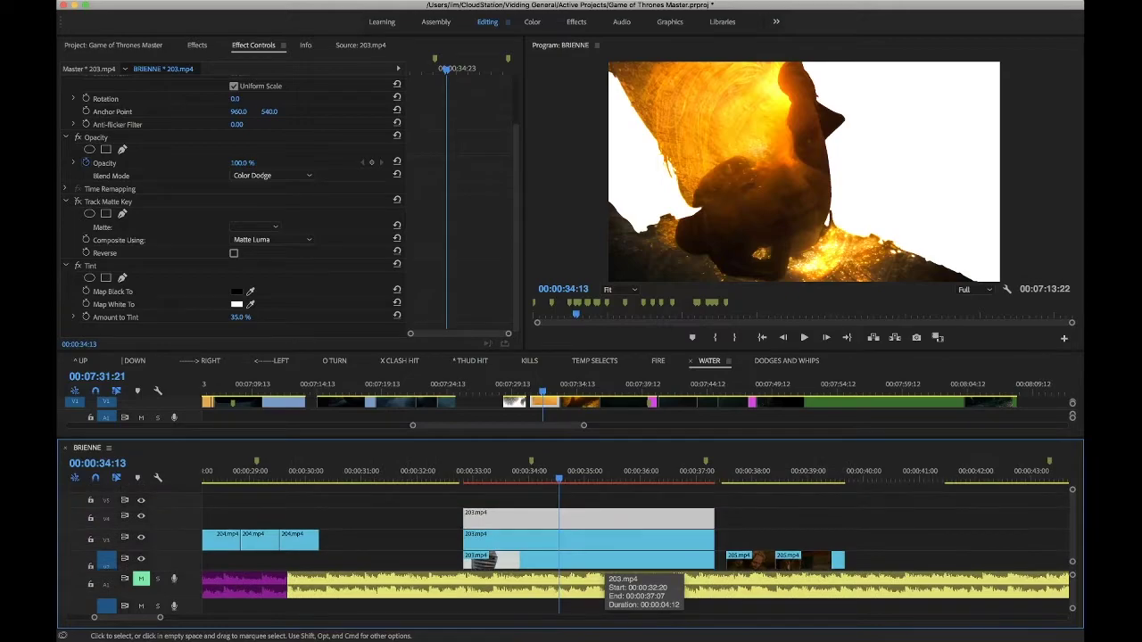
- Nest the four stacked clips that start at 00:00:32:20 in BRIENNE into a sequence named "example"
click(465, 473)
scroll(588, 531, down, 2)
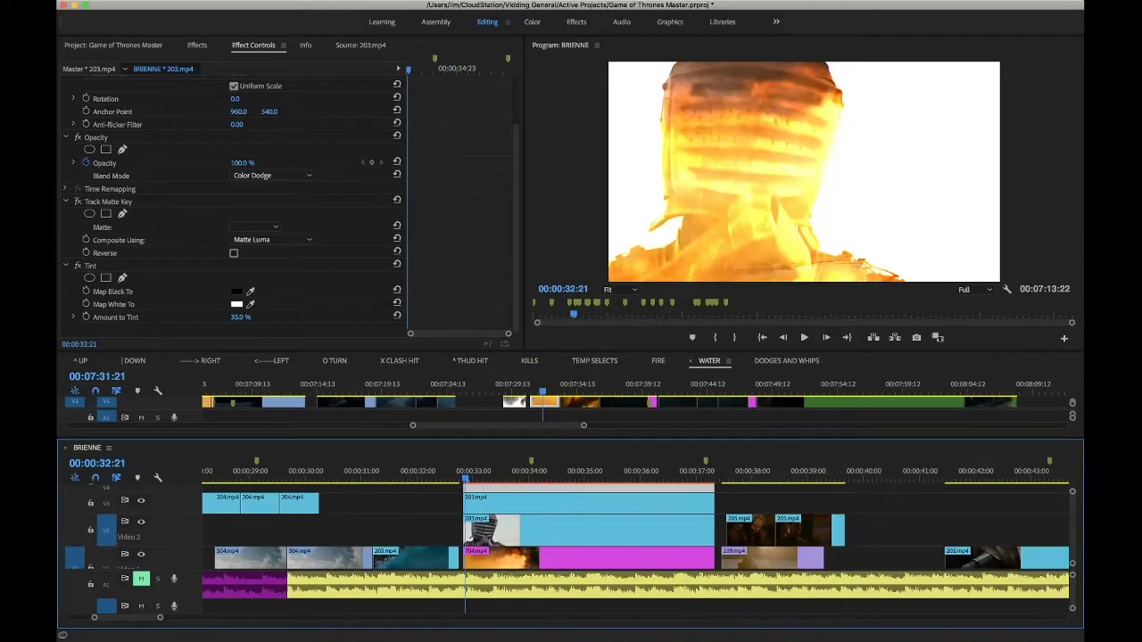
key(Left)
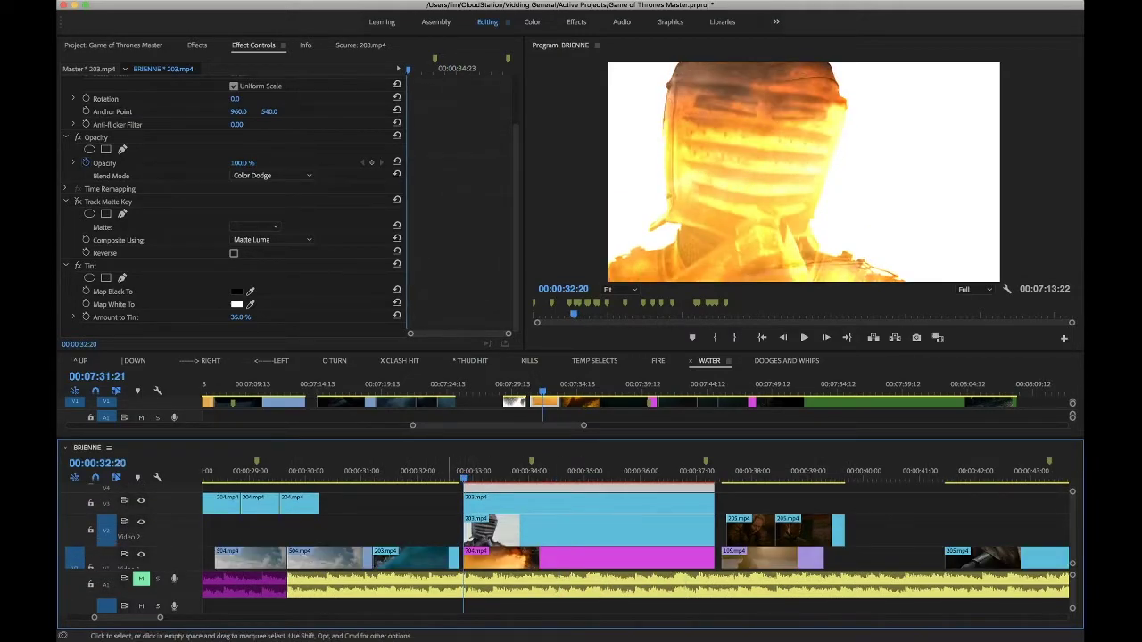
drag(449, 490, 583, 555)
text(n)
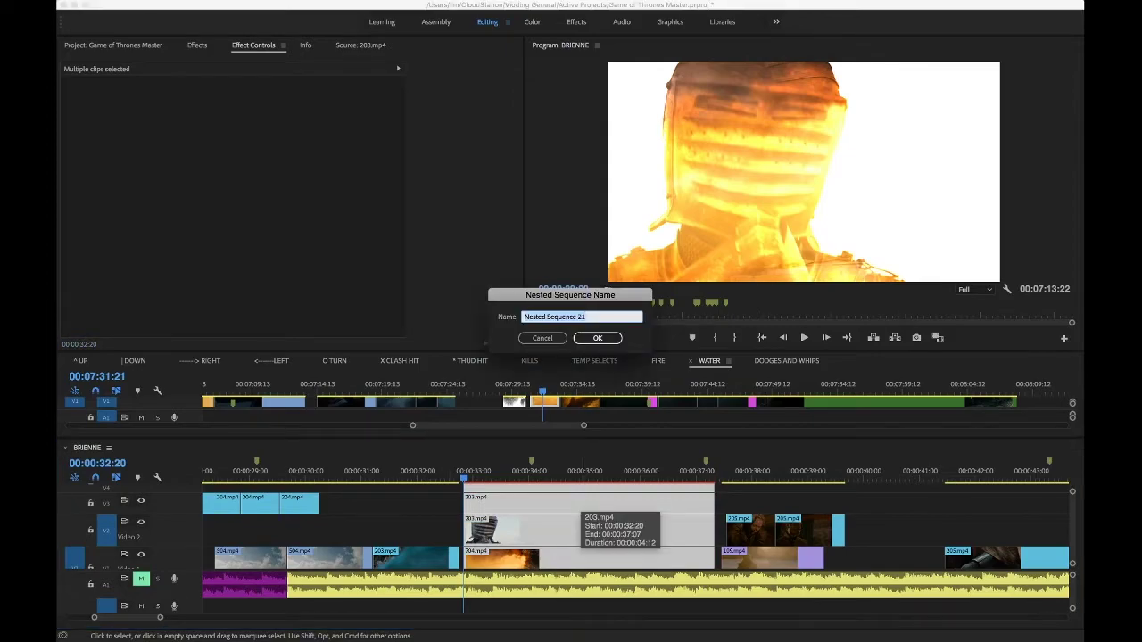
text(example)
key(Return)
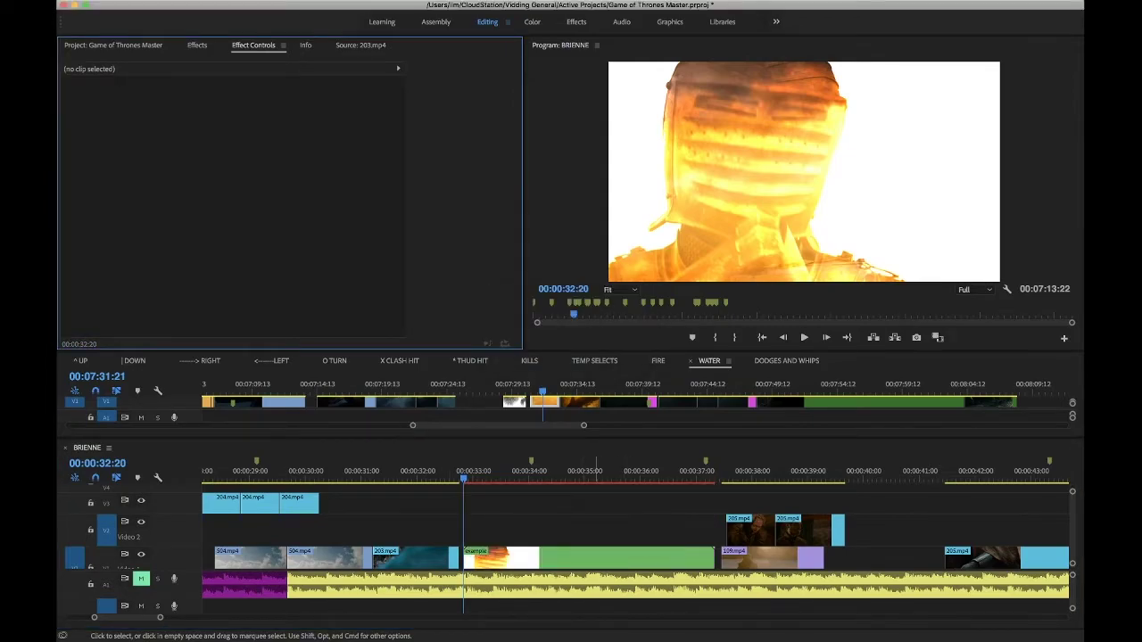
- Open the nested "example" sequence and move the playhead to 00:00:01:05
double_click(494, 559)
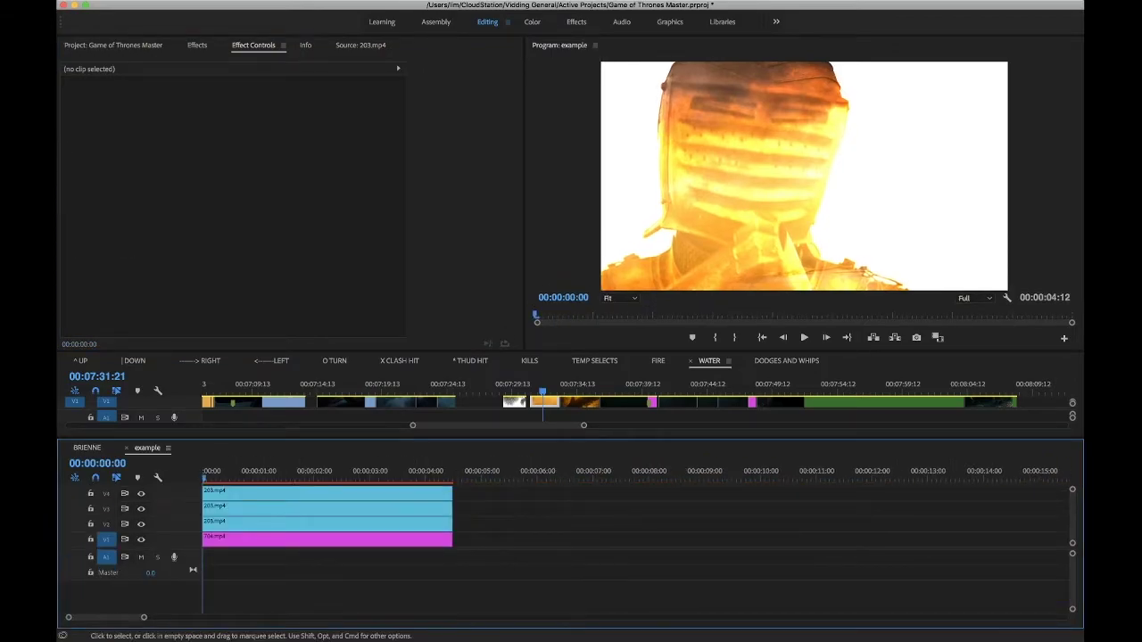
scroll(312, 541, up, 1)
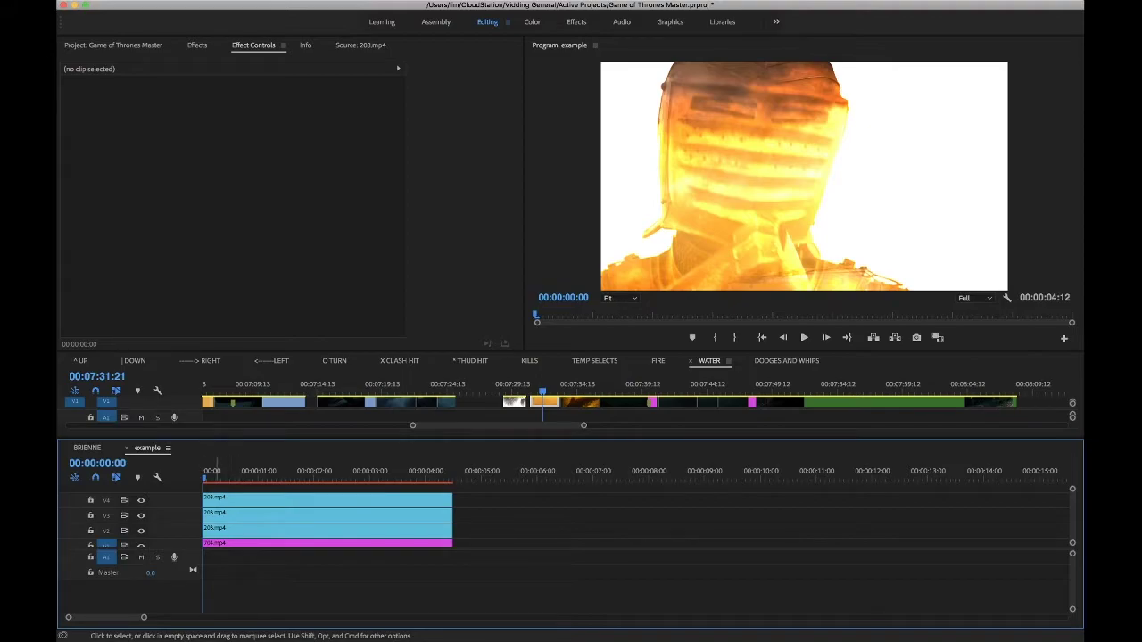
click(271, 472)
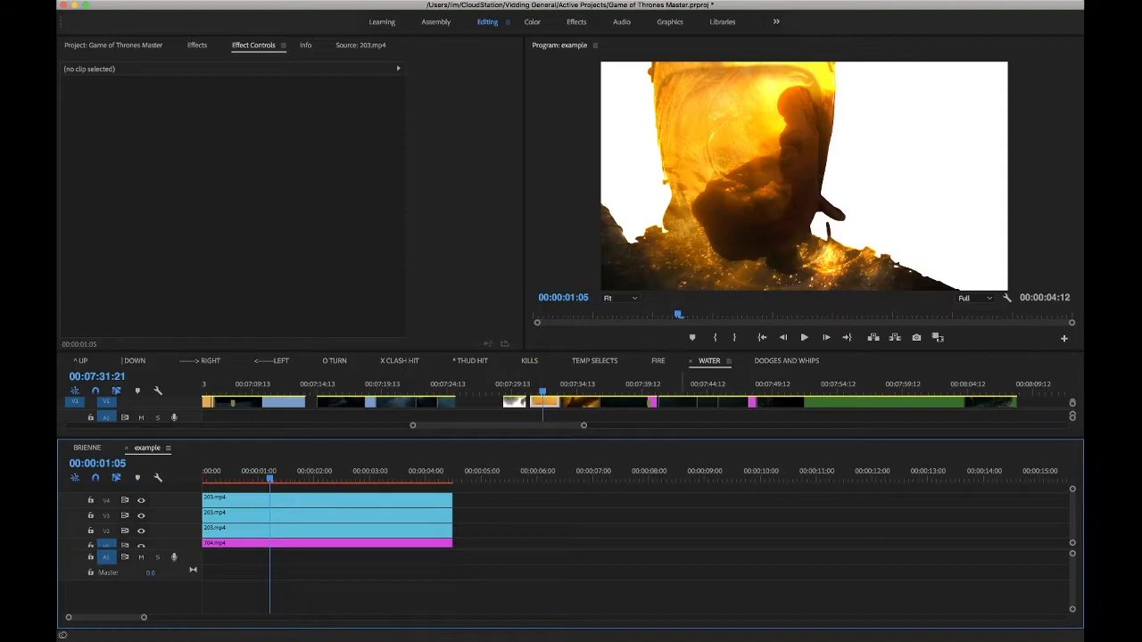
- Bring the fire clip 201.mp4 from the FIRE sequence onto Video 5 at the start of the "example" sequence
click(658, 360)
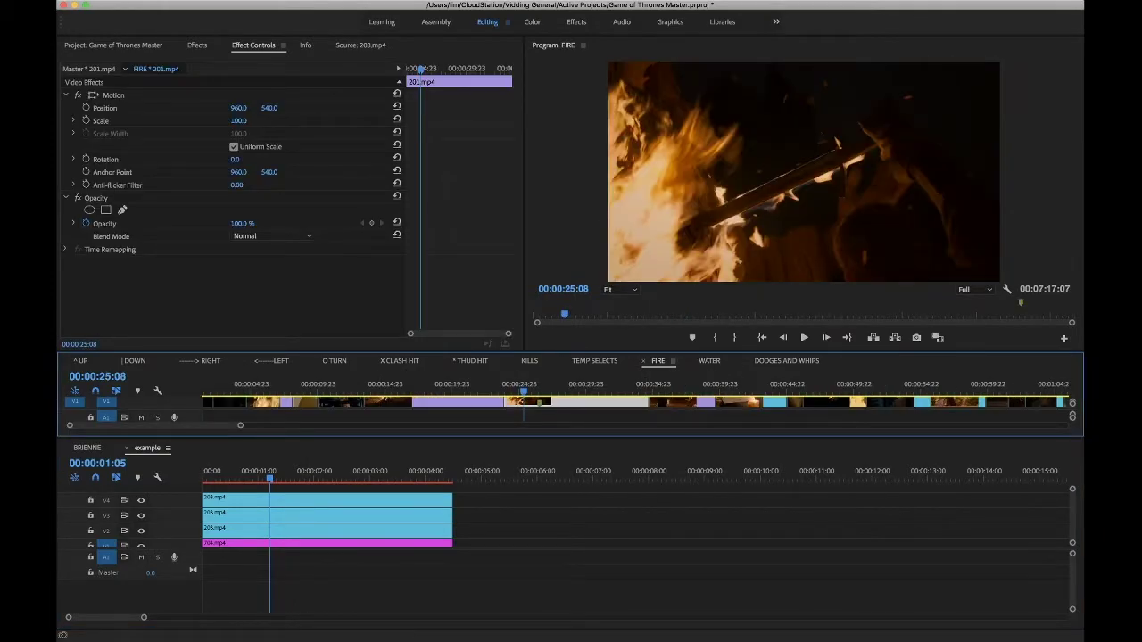
drag(523, 390, 411, 489)
drag(557, 407, 349, 501)
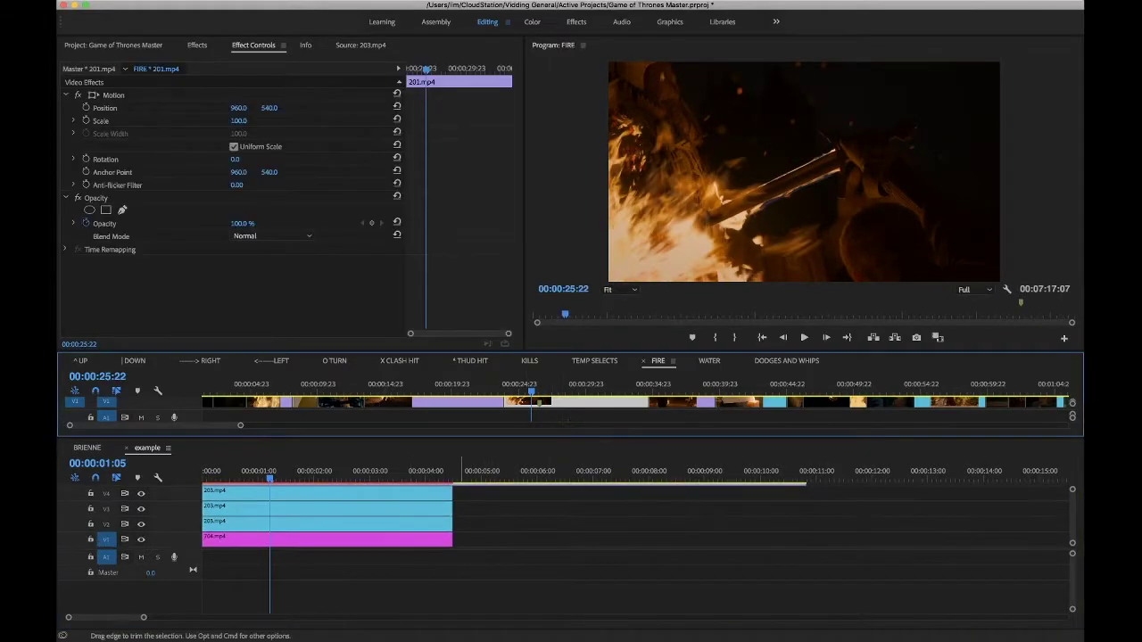
- Cut 201.mp4 on Video 5 at the end of the 203.mp4 clips and delete the excess
key(c)
click(453, 501)
key(v)
click(475, 501)
key(Delete)
- Duplicate the black-and-white silhouette 203.mp4 clip from Video 3 onto Video 6 above the fire clip
click(281, 516)
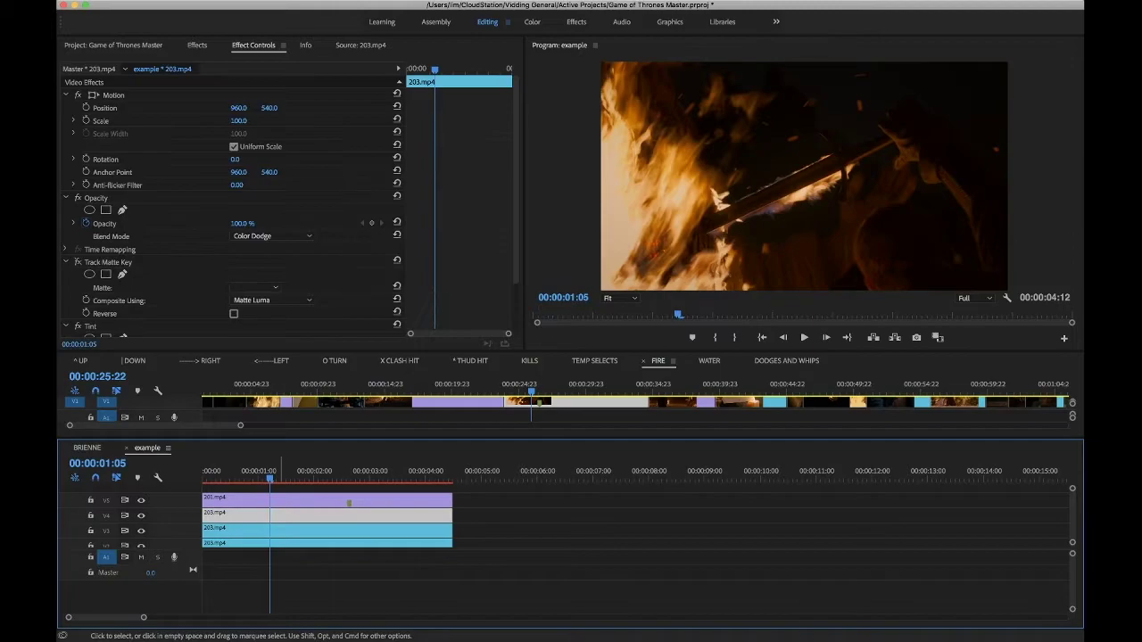
click(273, 530)
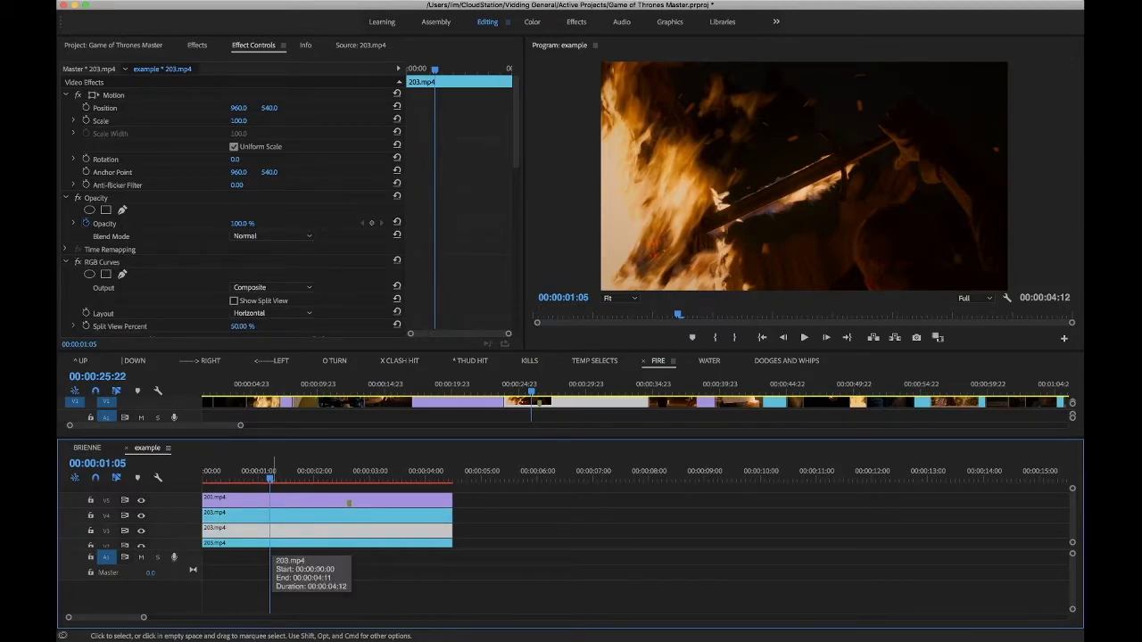
drag(274, 533, 272, 487)
scroll(349, 500, up, 1)
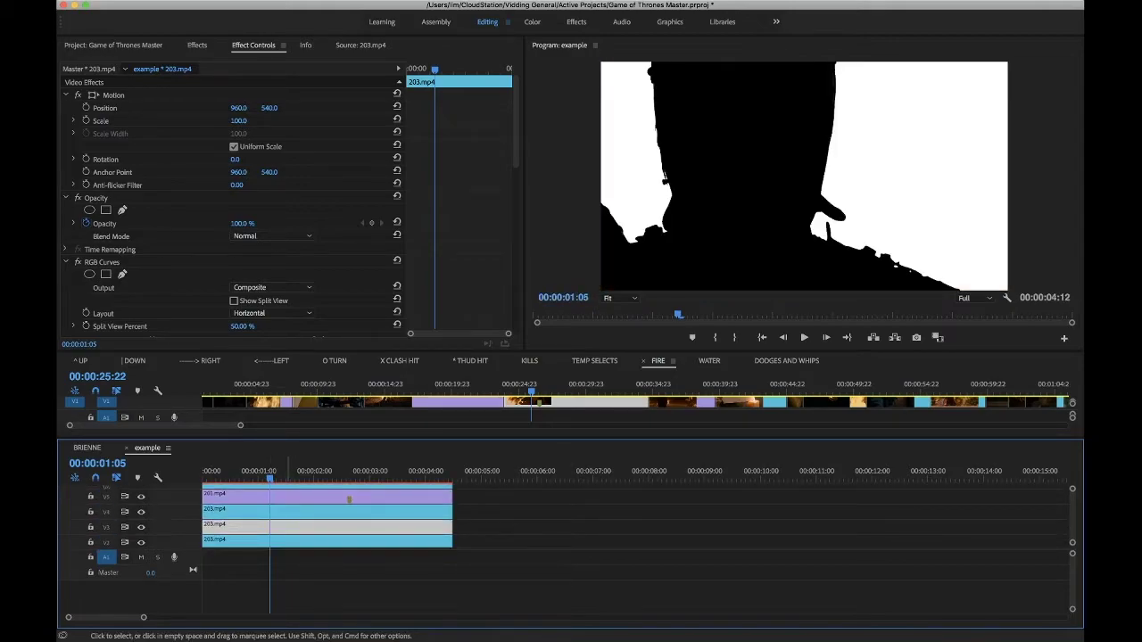
- Apply the Track Matte Key effect to the fire clip 201.mp4 on Video 5
click(289, 498)
click(198, 46)
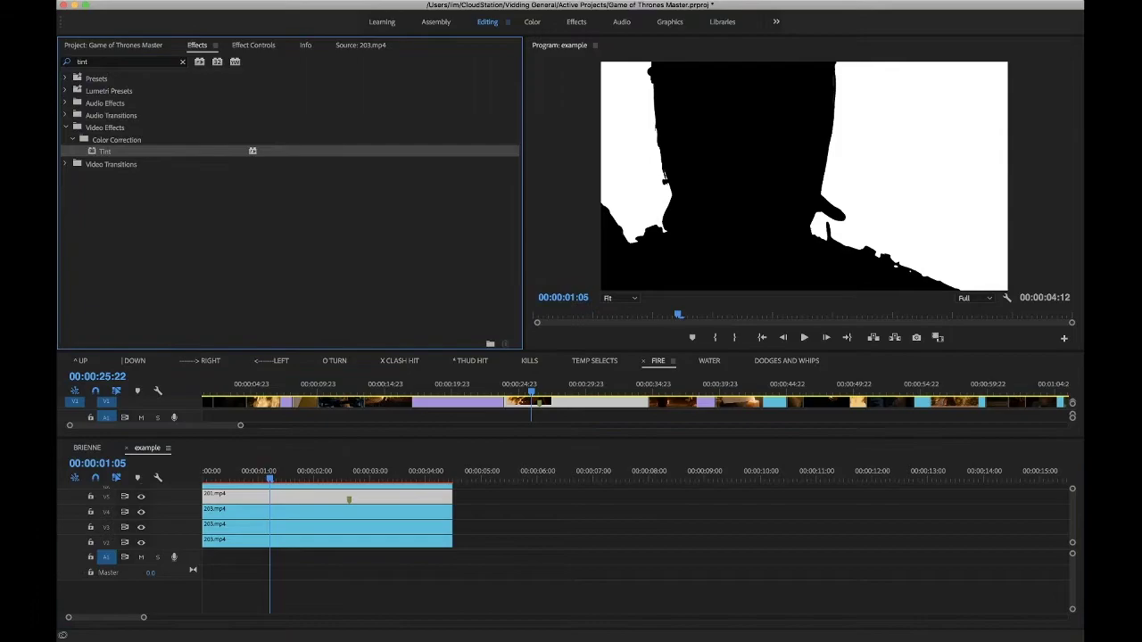
key(shift+f)
text(track)
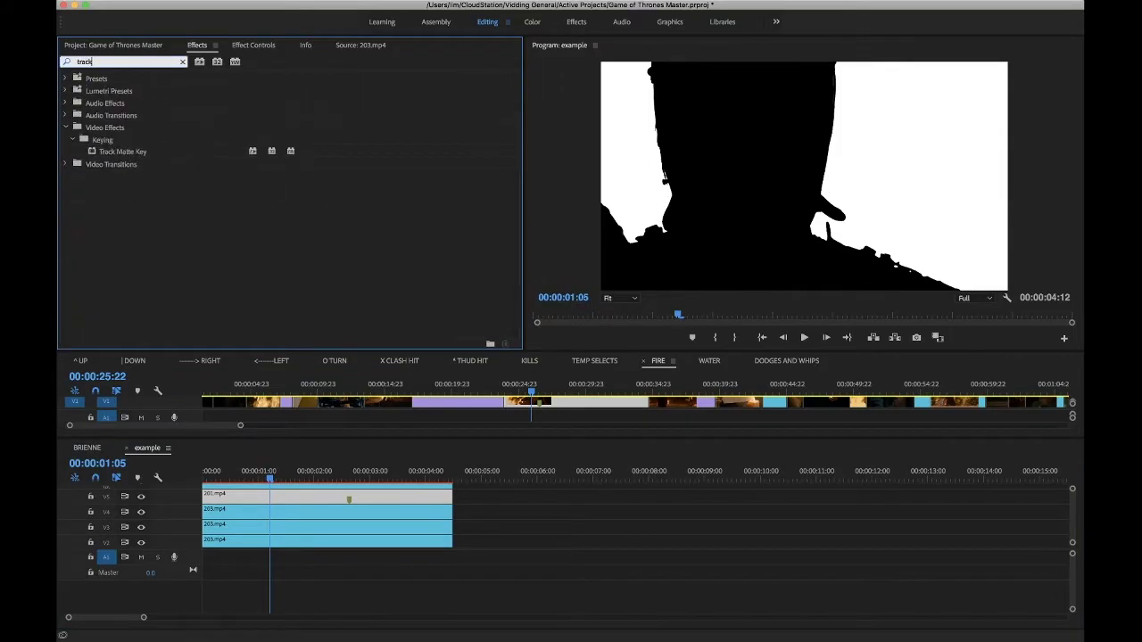
click(122, 151)
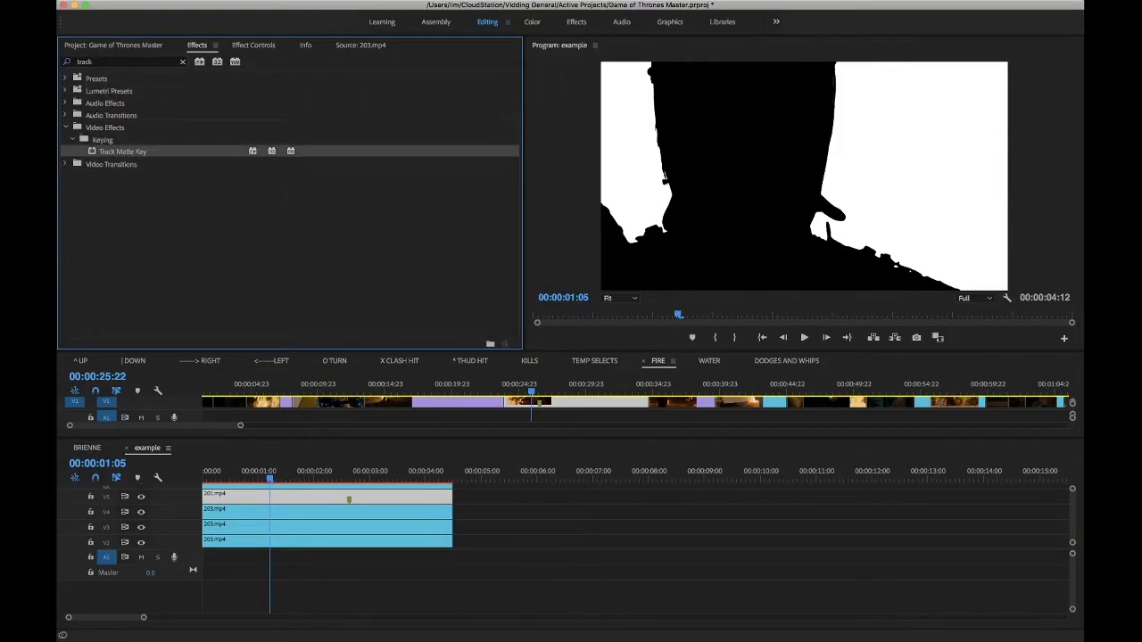
- Set the fire clip's Track Matte Key matte to Video 6, composited using Matte Luma
key(shift+5)
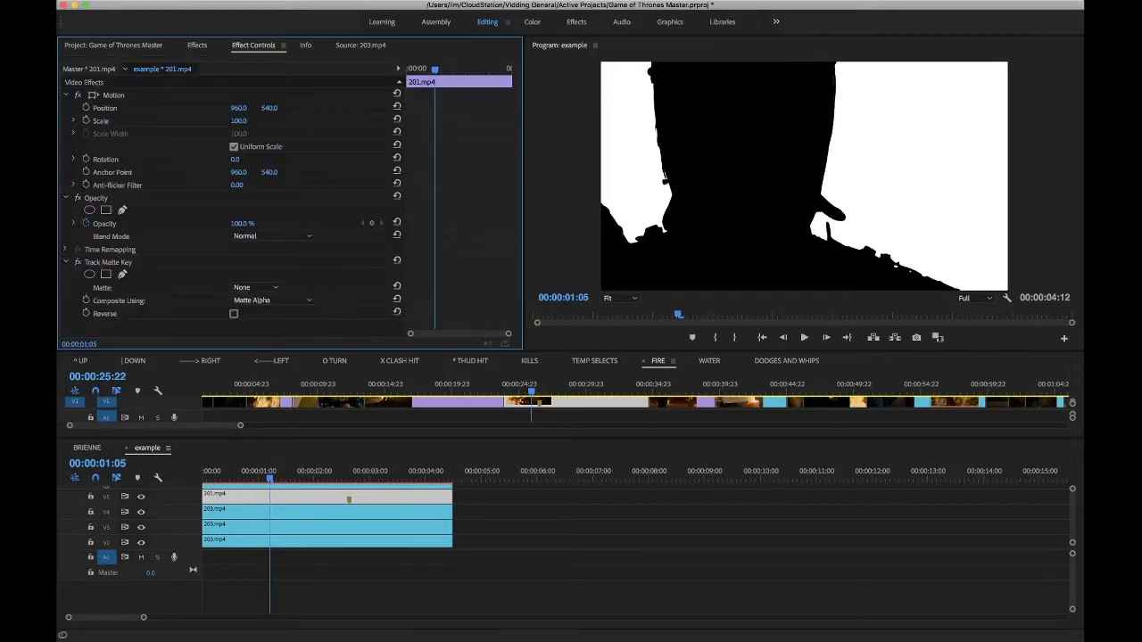
click(256, 287)
click(256, 351)
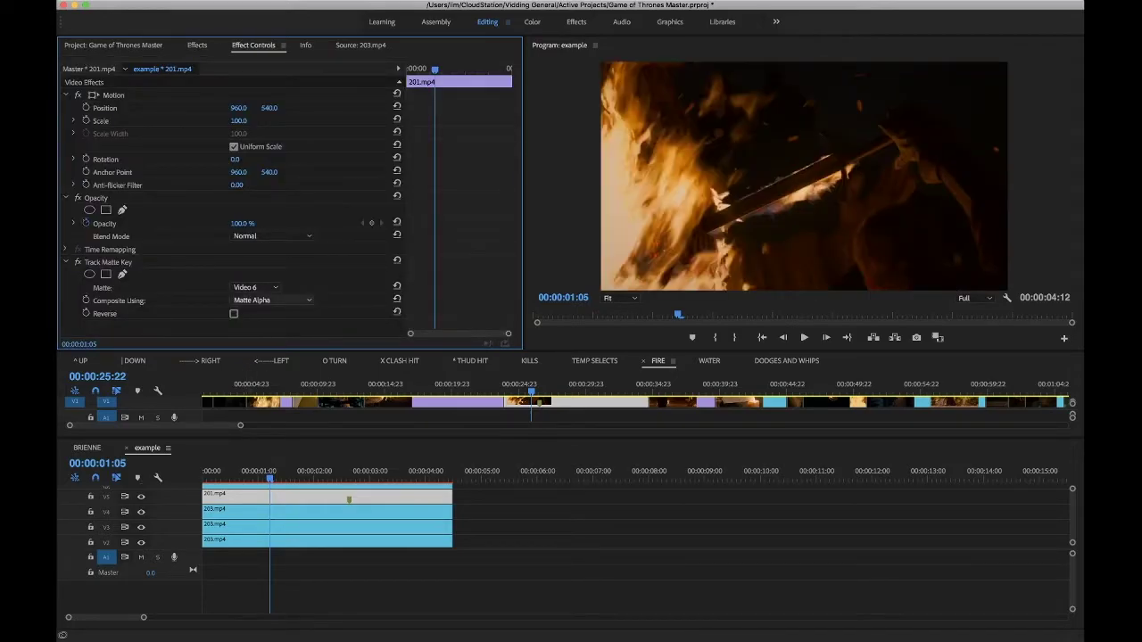
click(272, 299)
click(261, 325)
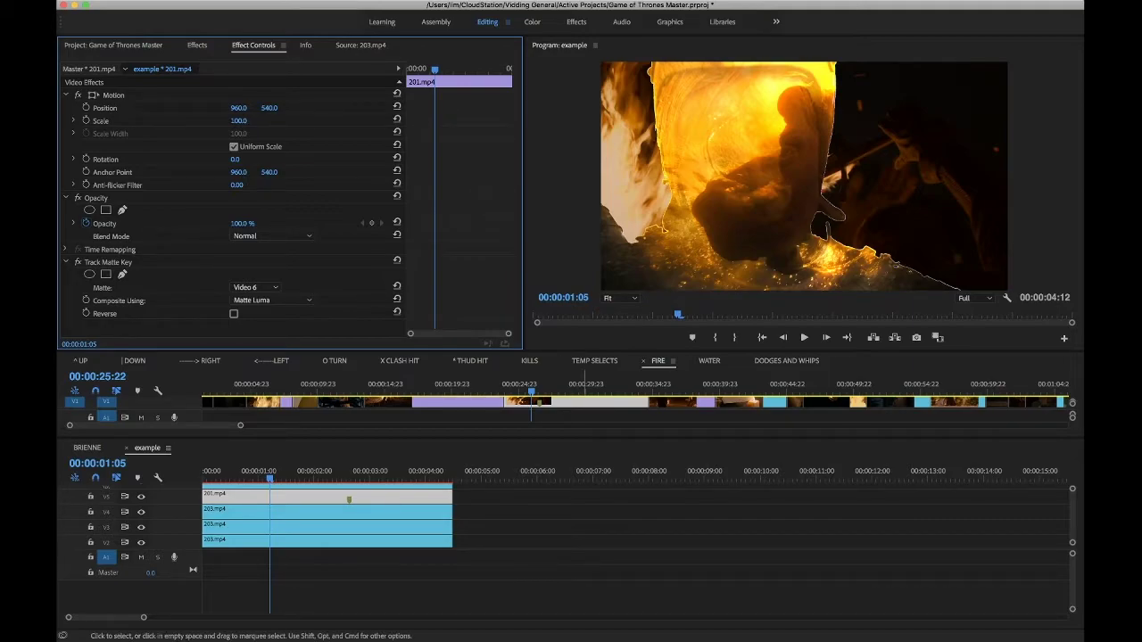
- Remove the Color Dodge 203.mp4 clip from Video 4 of the example sequence
click(221, 512)
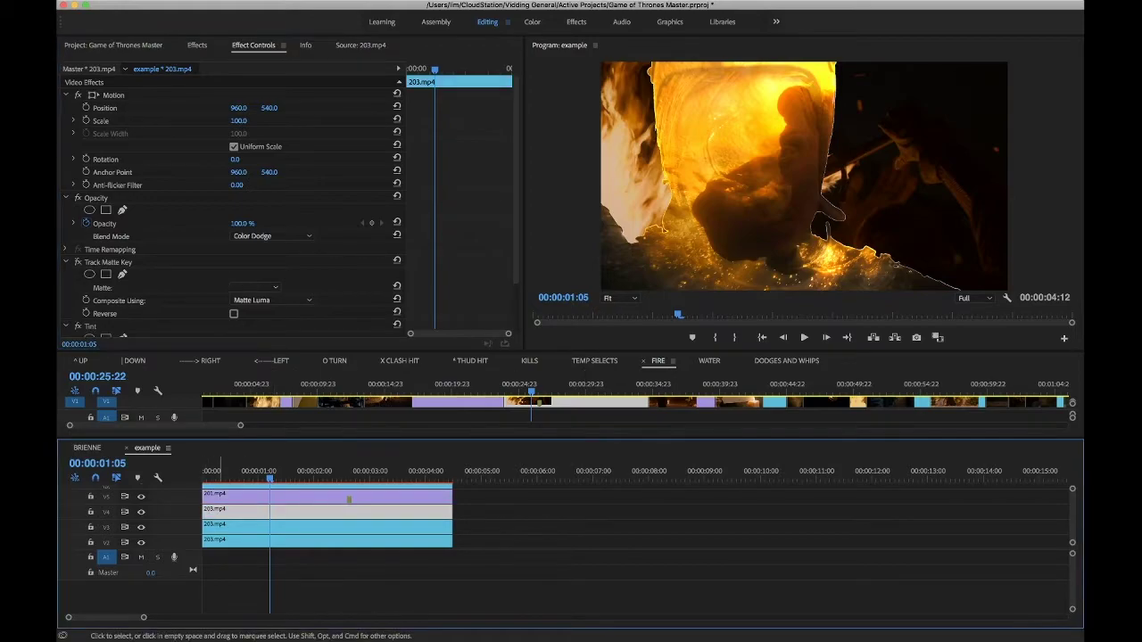
key(Delete)
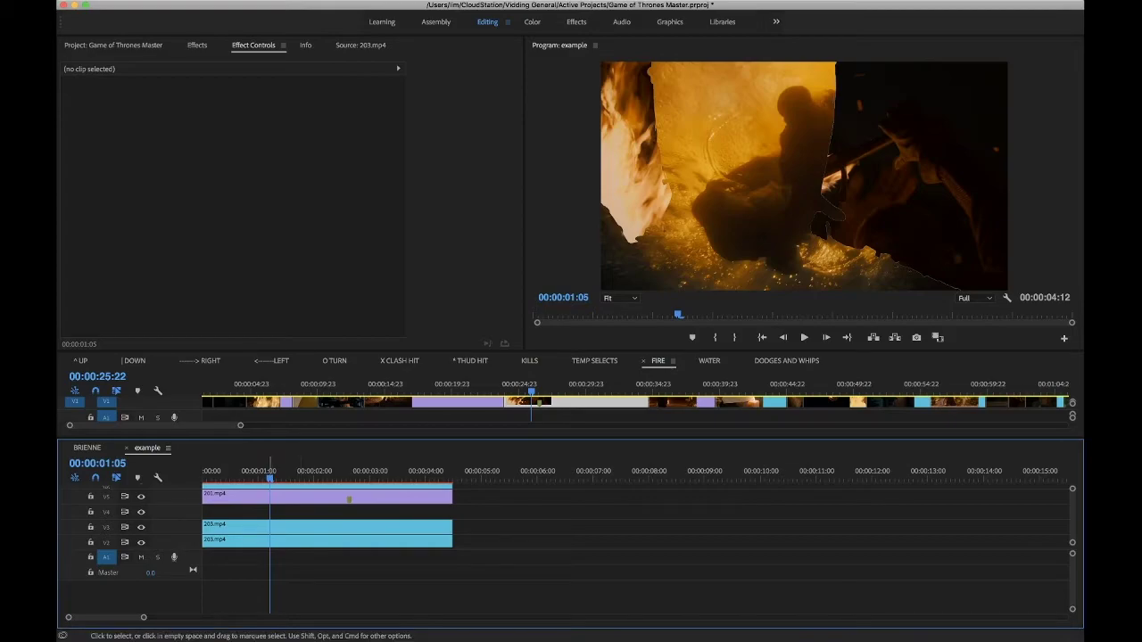
- Lower the white point of the master RGB curve on the 203.mp4 matte clip on Video 3 to darken the composite
click(347, 527)
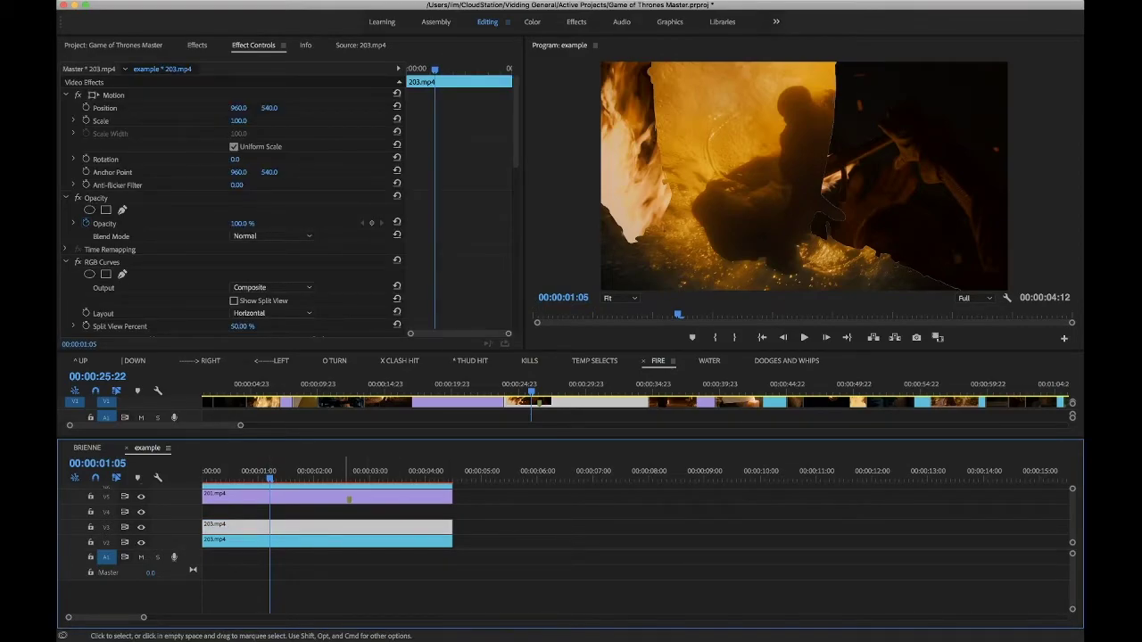
scroll(236, 205, down, 8)
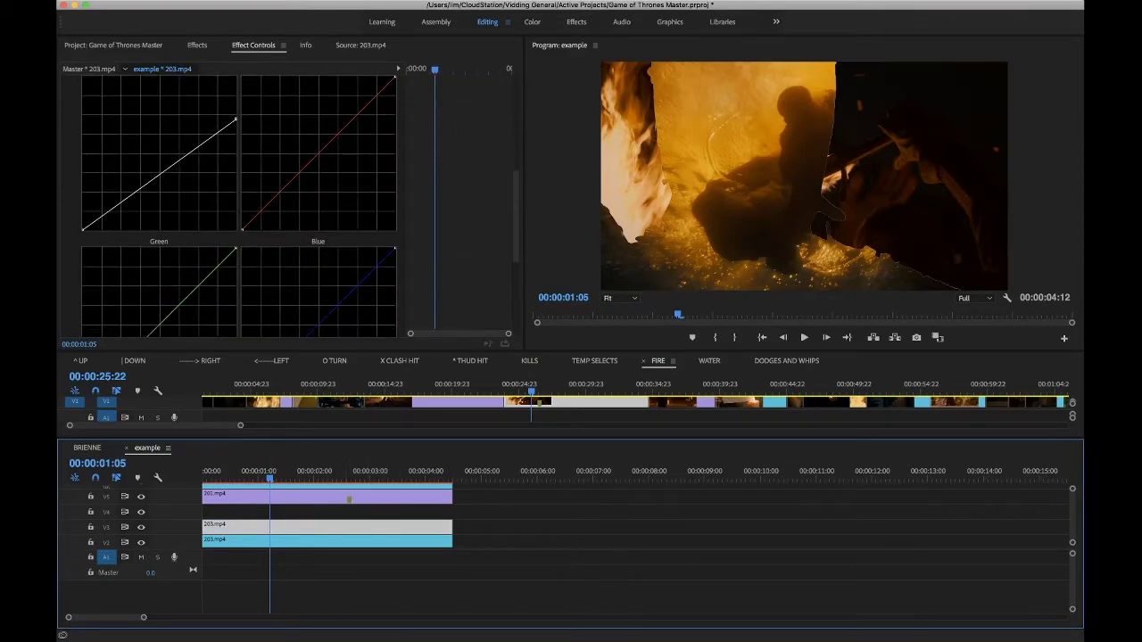
drag(235, 119, 235, 141)
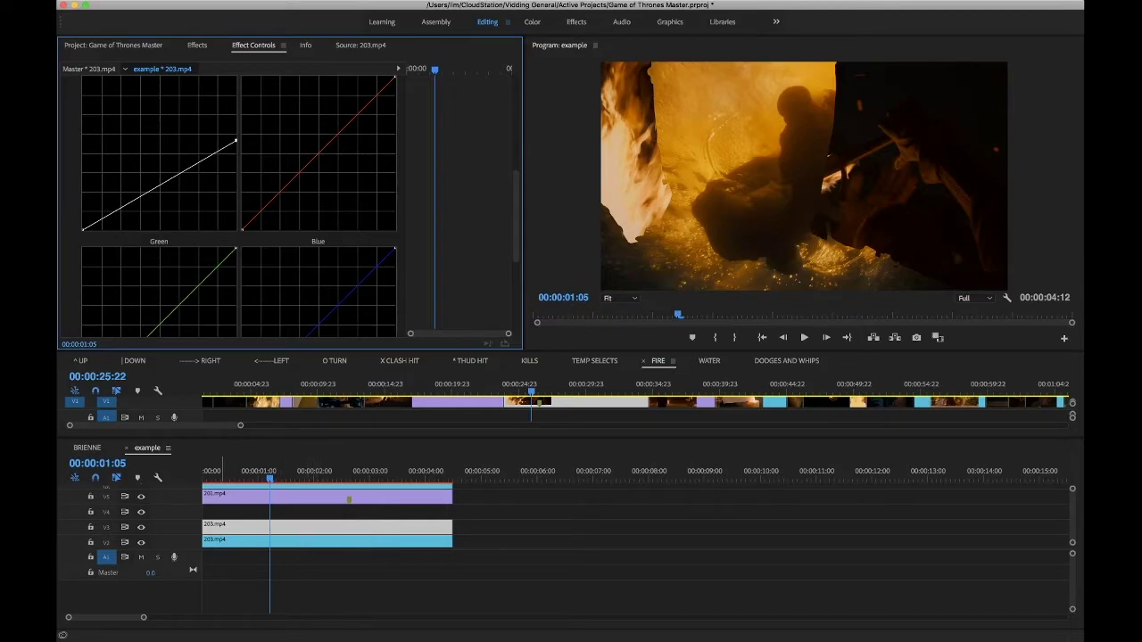
- In the BRIENNE sequence, apply the SL CROSS LDR creative look to the example clip at an intensity of 52.9
click(88, 448)
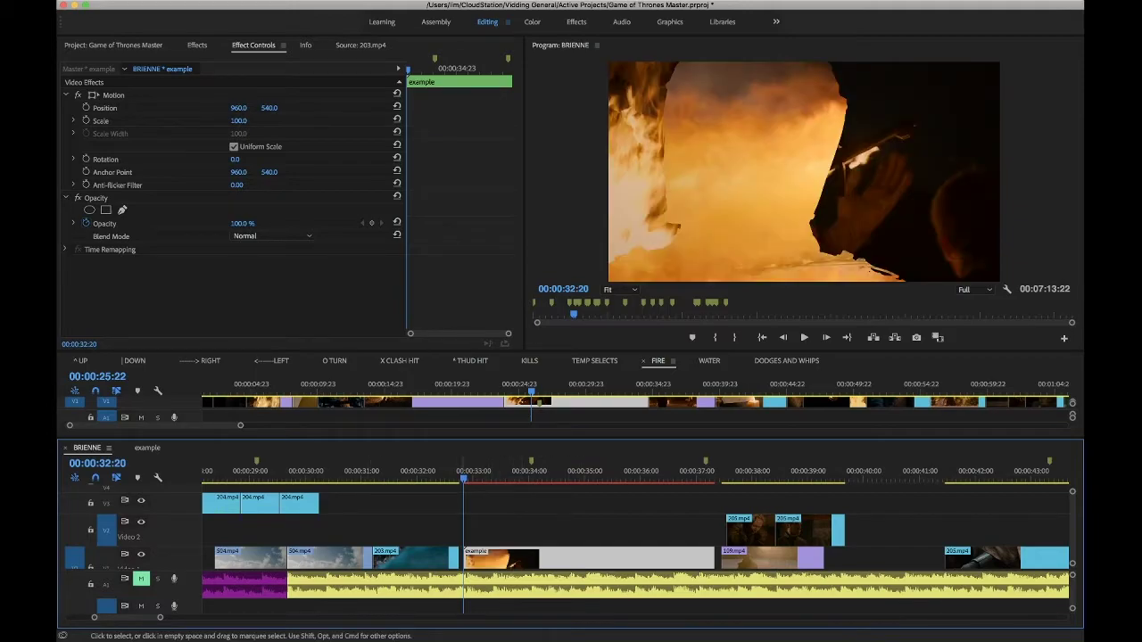
click(198, 45)
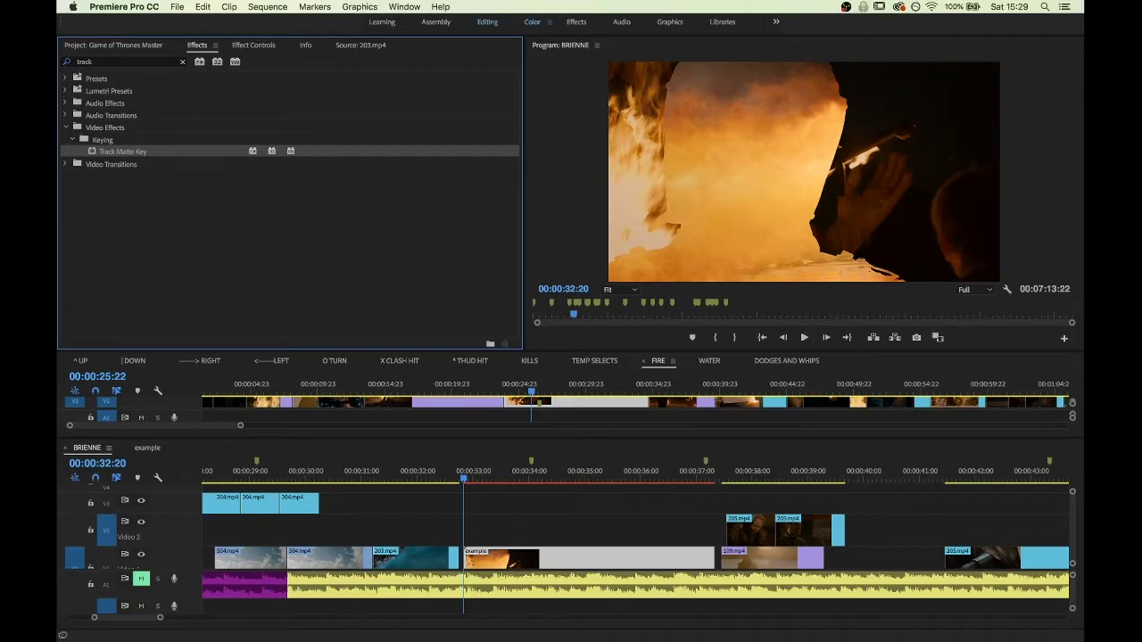
click(533, 21)
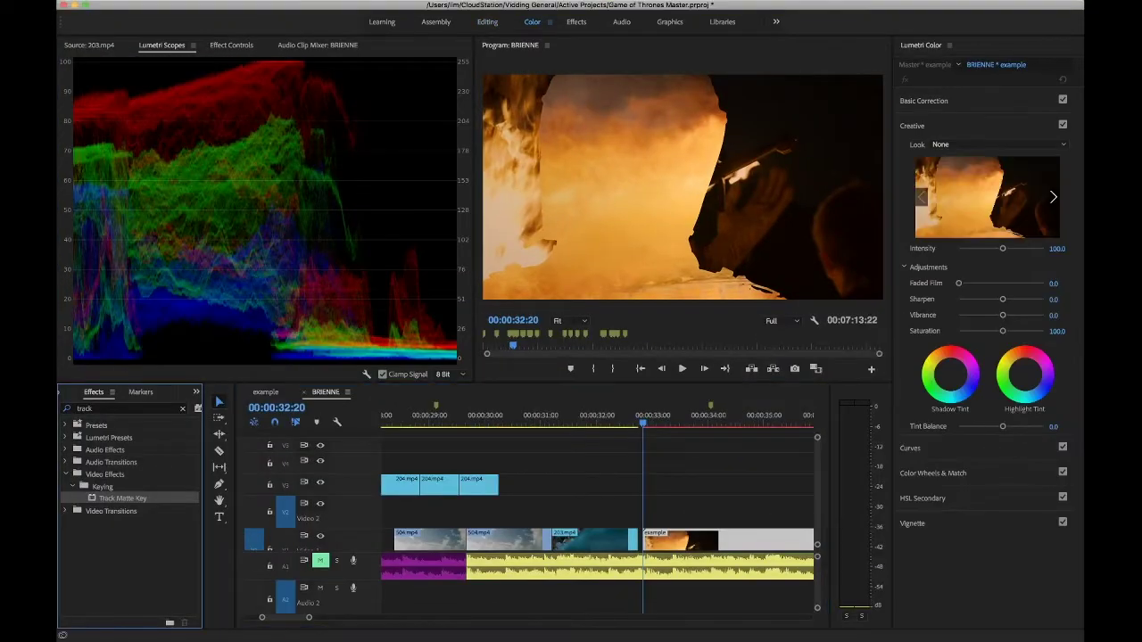
click(1052, 197)
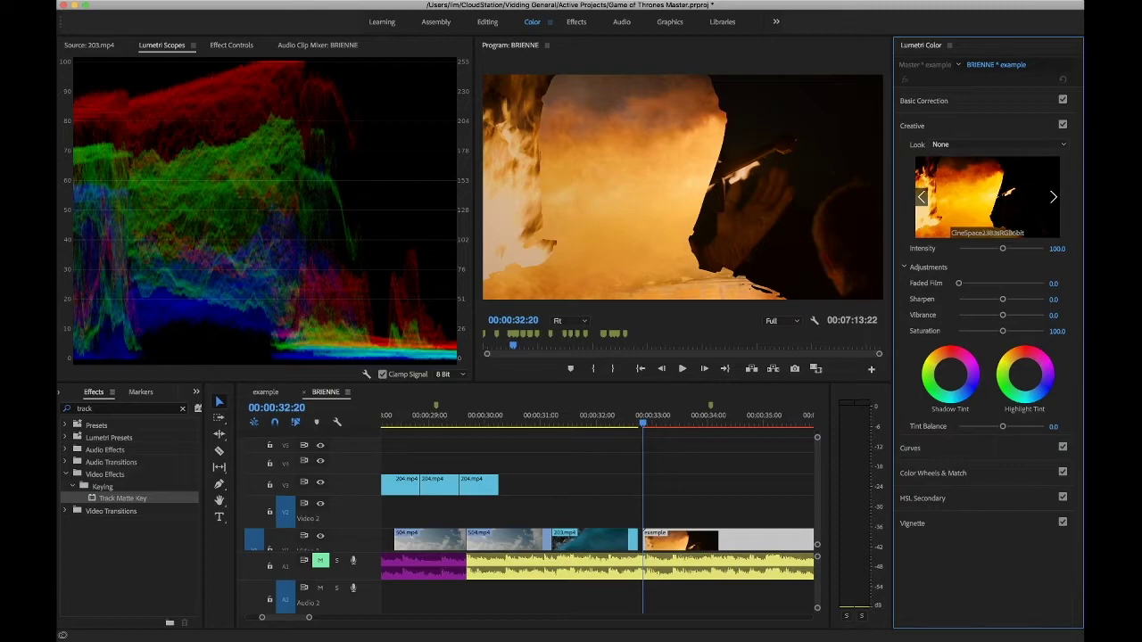
click(990, 143)
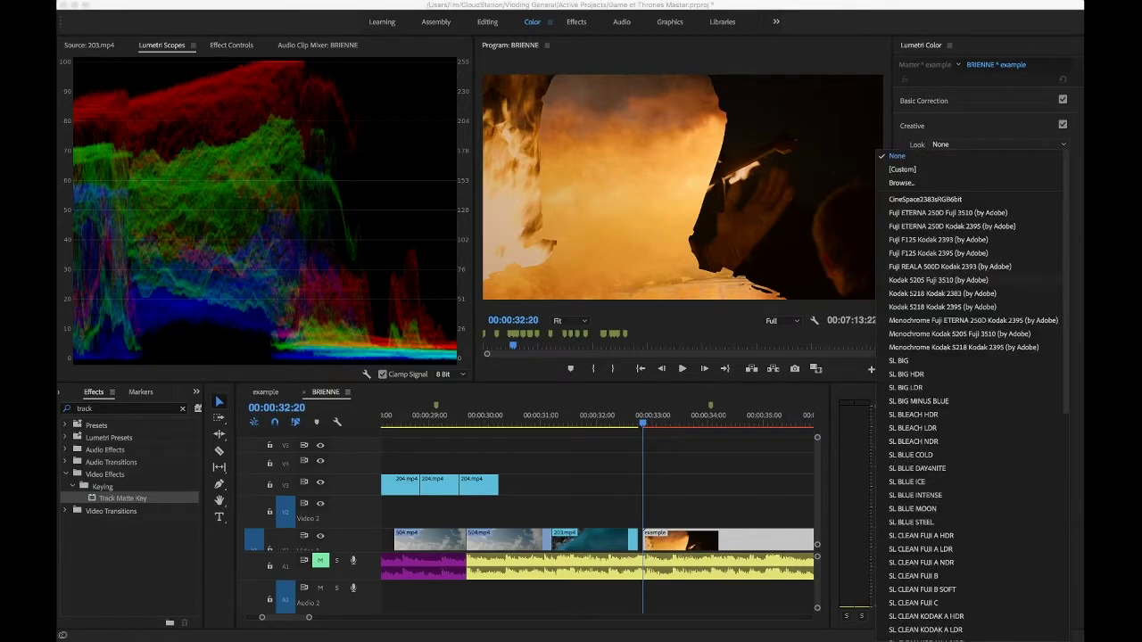
scroll(972, 392, down, 10)
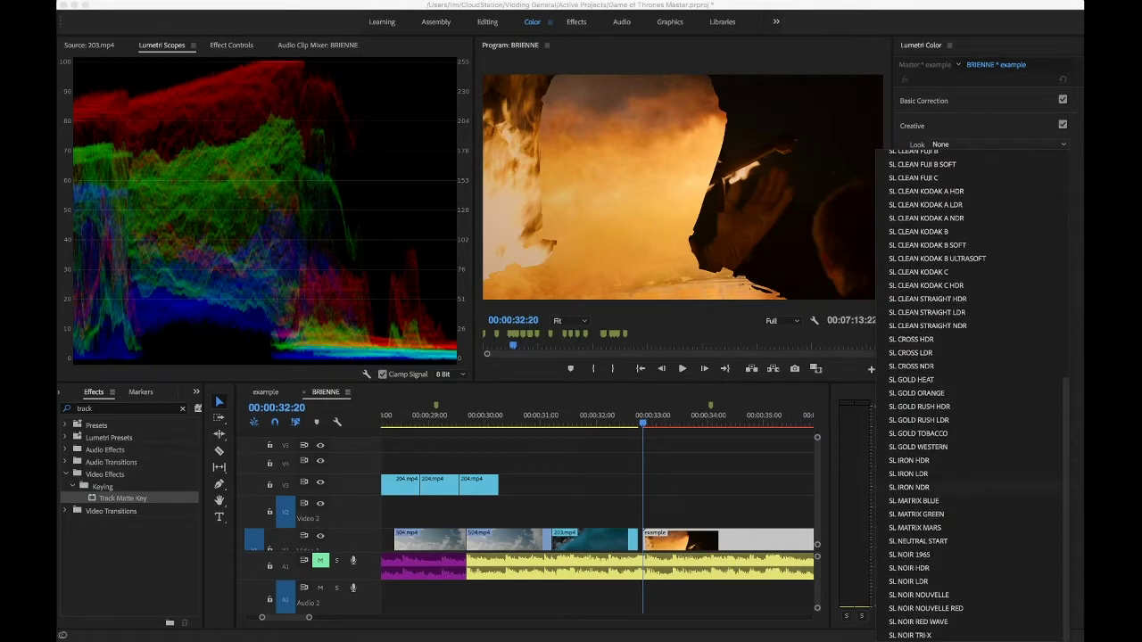
click(910, 352)
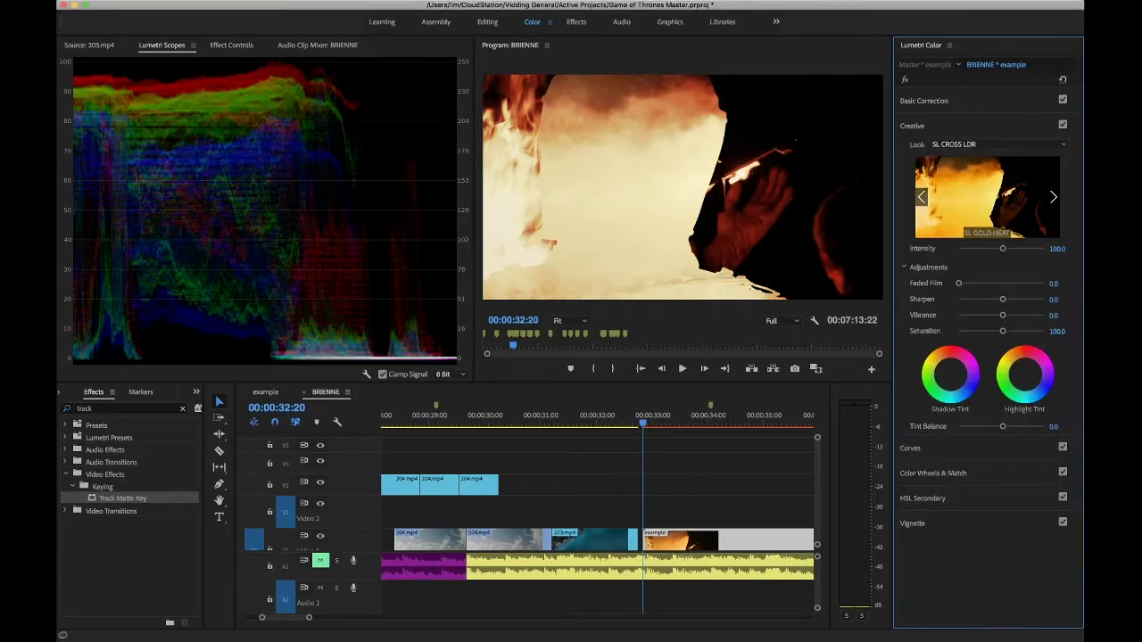
click(693, 419)
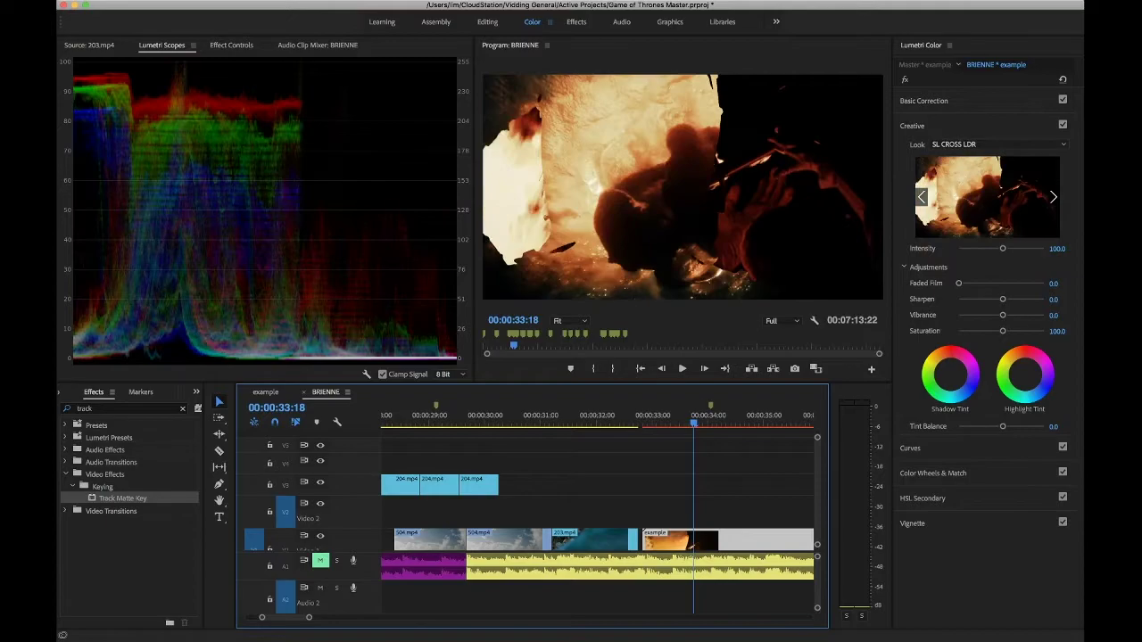
drag(1003, 249, 982, 249)
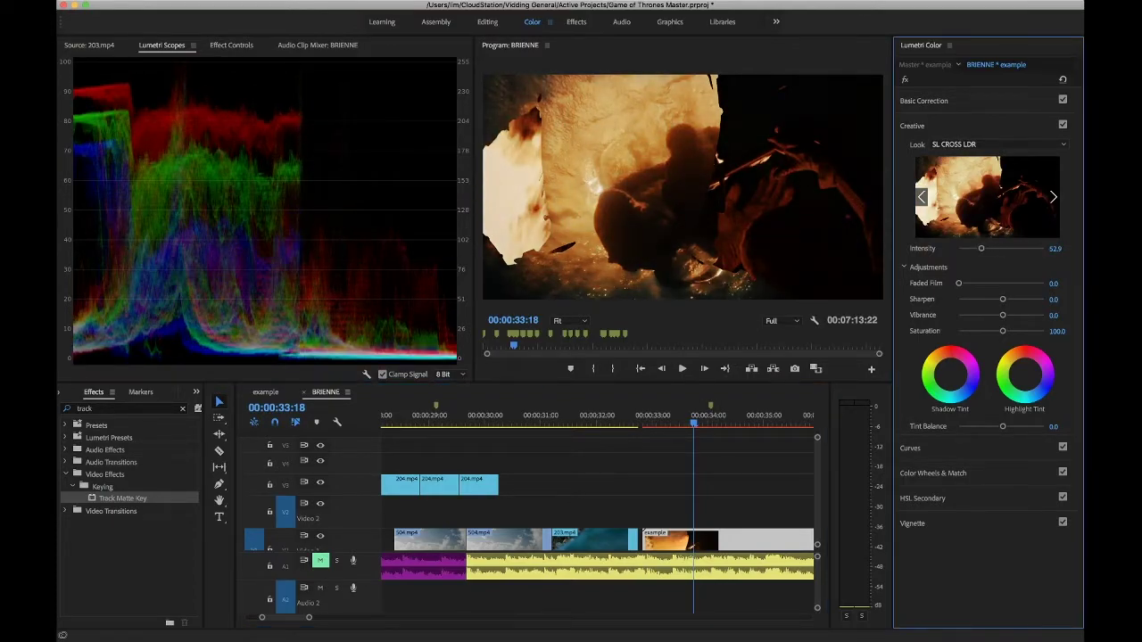
- Place the 203.mp4 overlay on Video 2 directly above the example clip and scrub through the blended section
drag(693, 419, 642, 419)
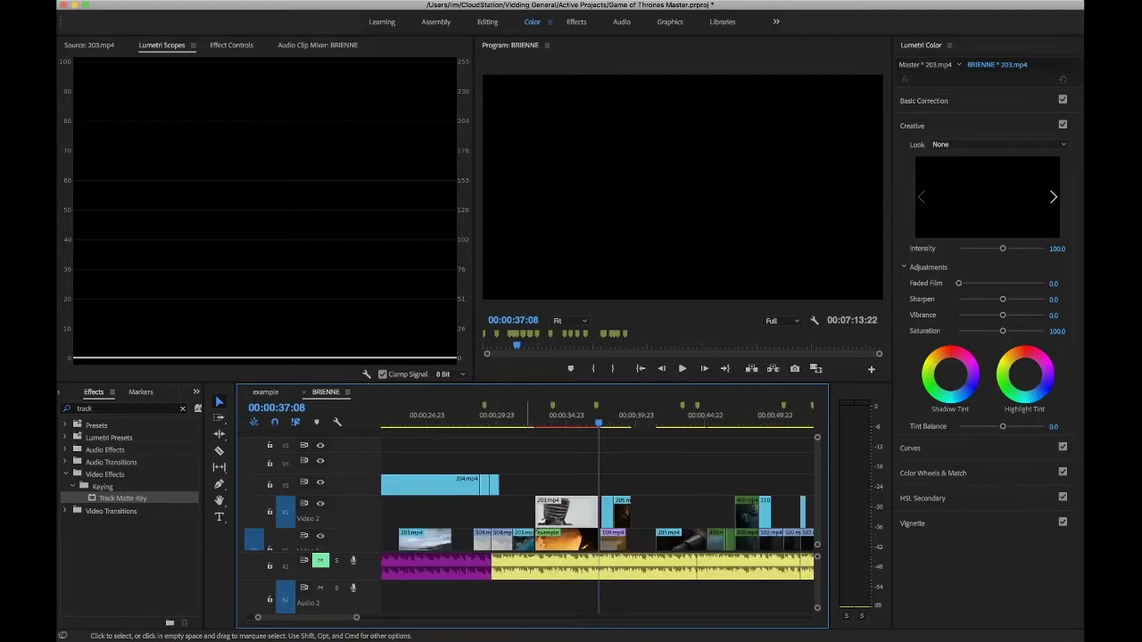
drag(538, 420, 570, 419)
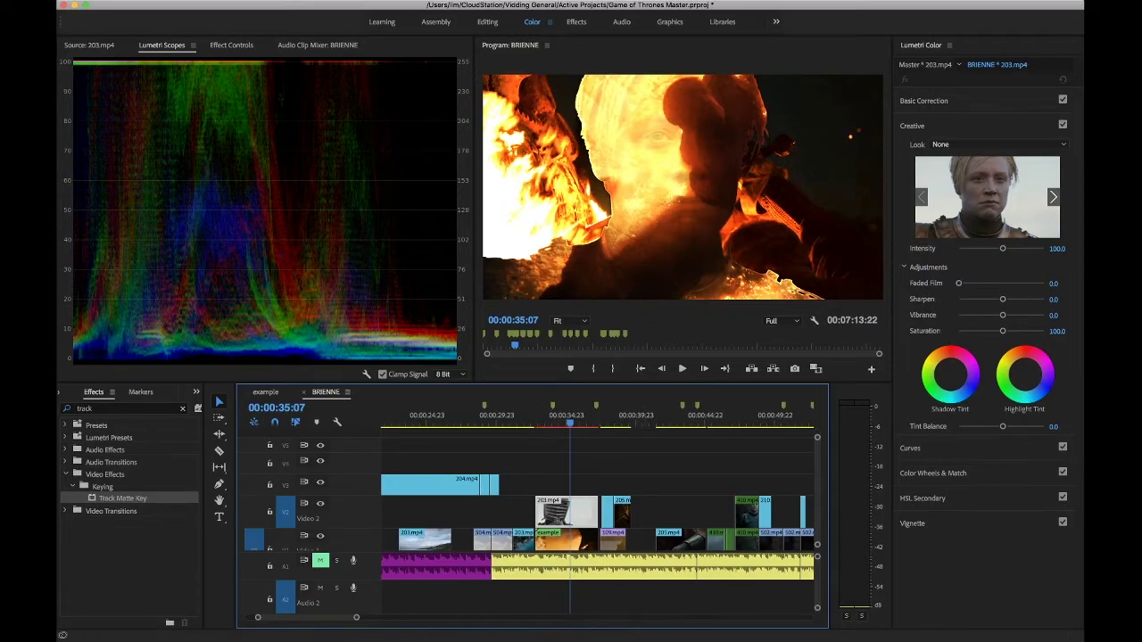
- Reduce the example clip's SL CROSS LDR look intensity to 41.4 and check it along the timeline
click(573, 541)
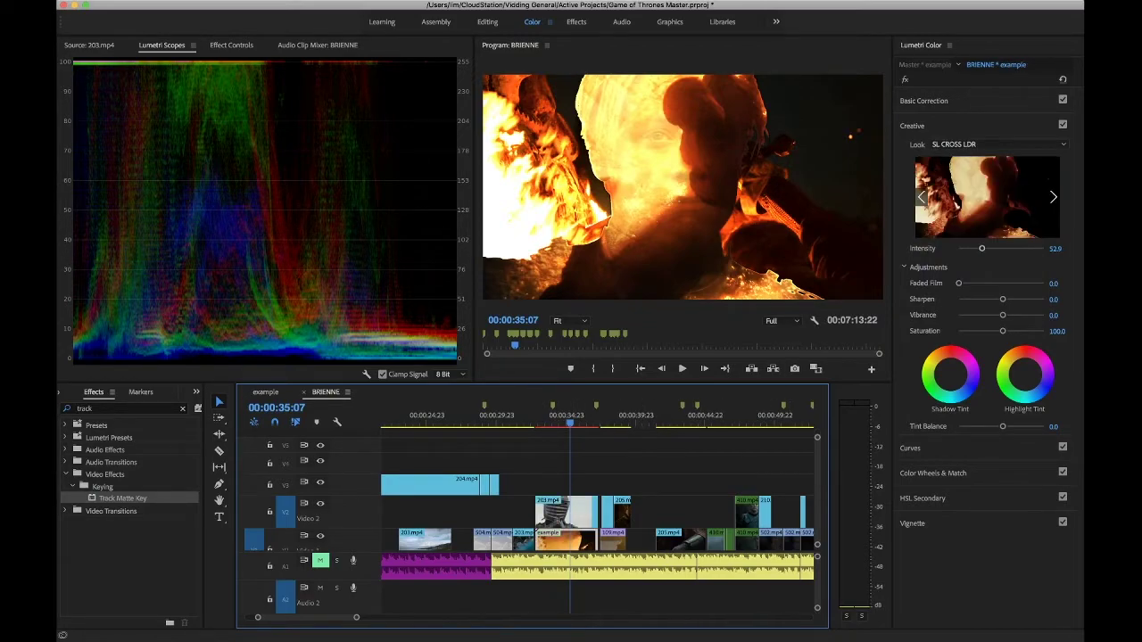
drag(982, 249, 976, 249)
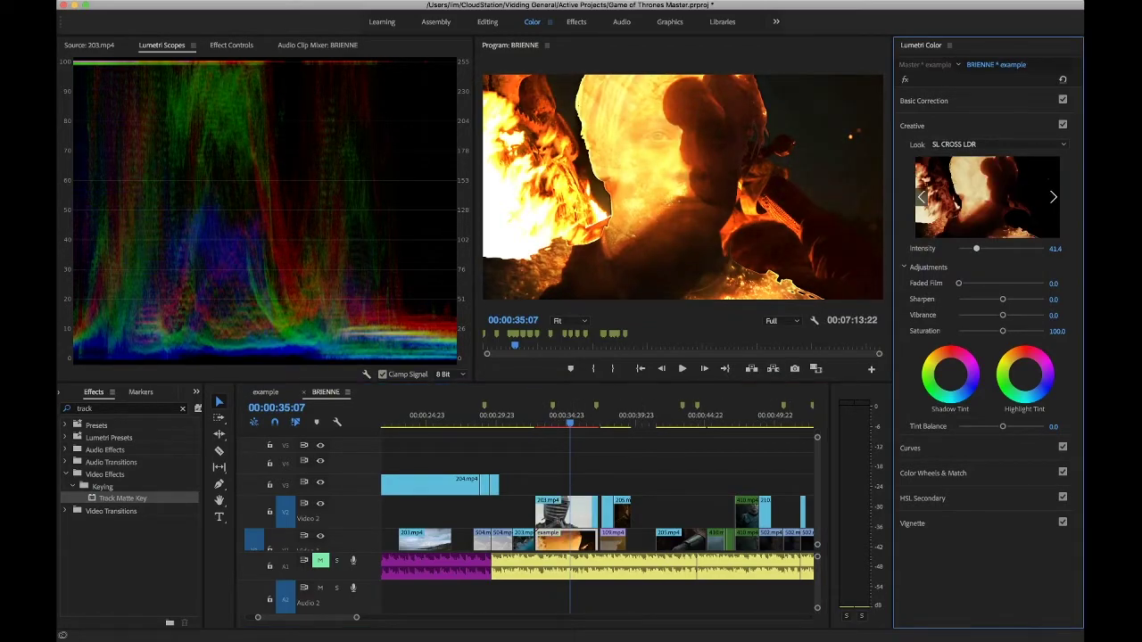
drag(539, 418, 570, 418)
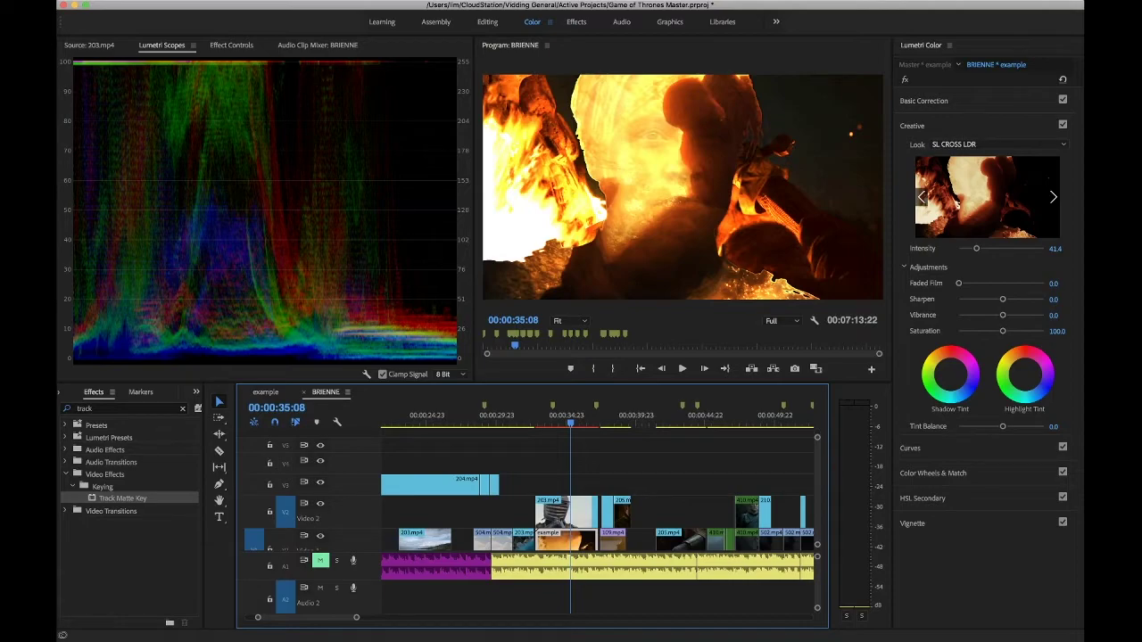
key(f)
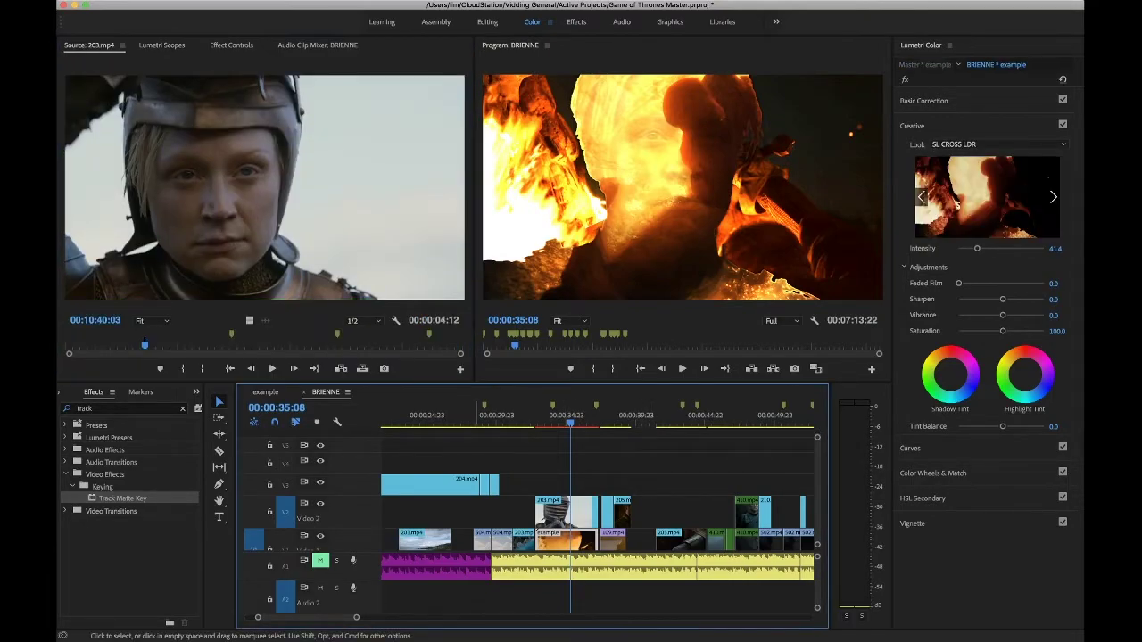
- Search the effects for blur, apply Gaussian Blur to the example clip, and set the clip's blend mode to Luminosity
key(shift+7)
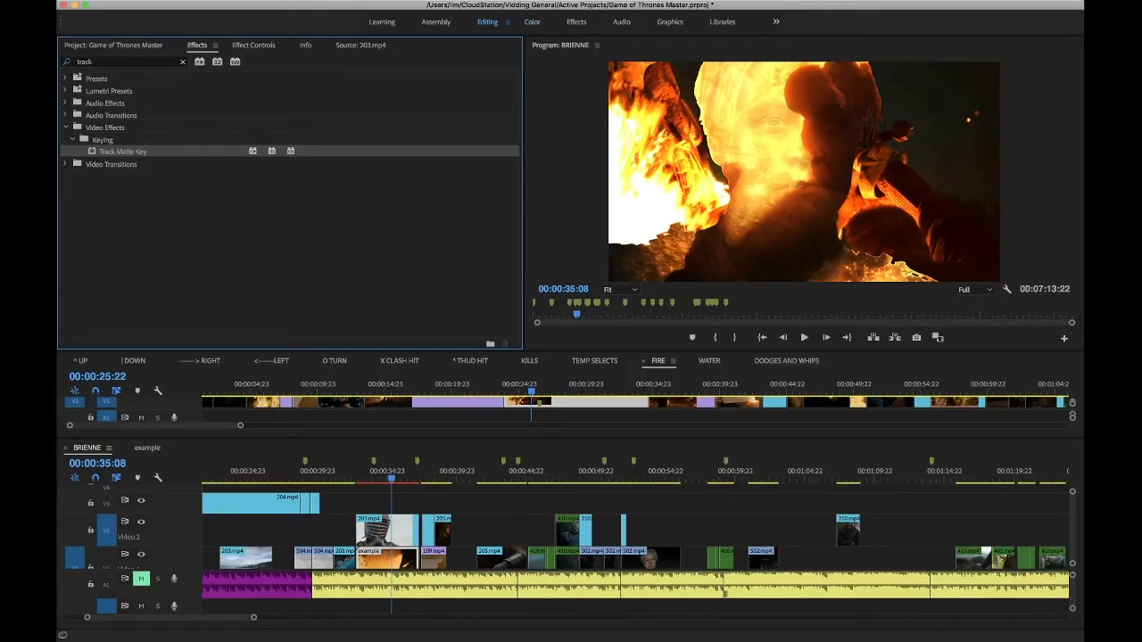
key(shift+f)
text(blur)
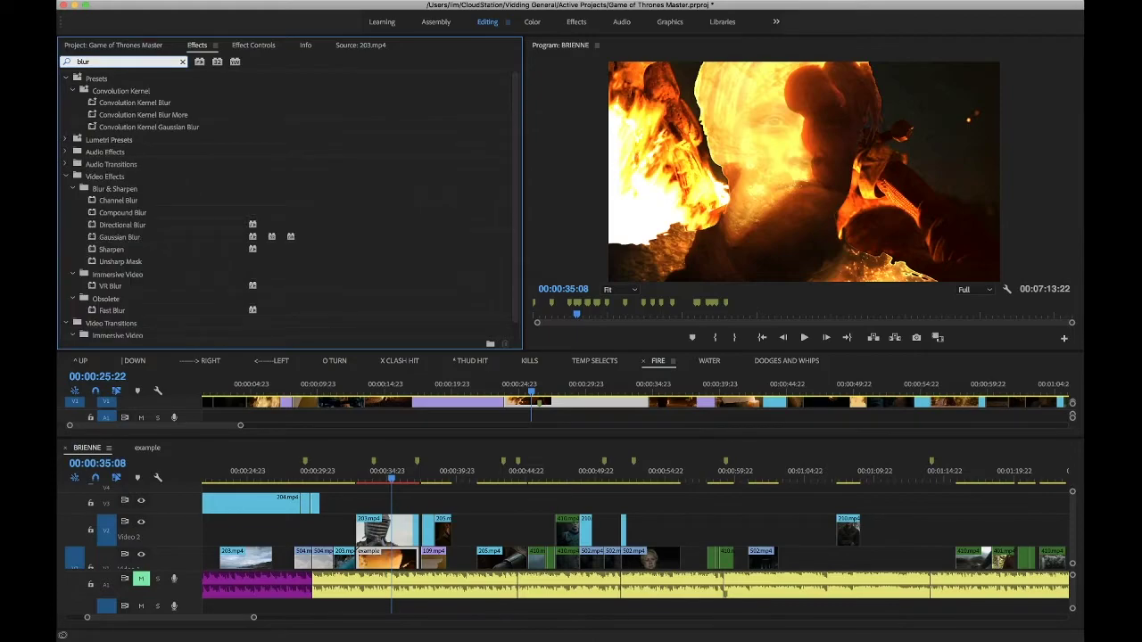
click(120, 238)
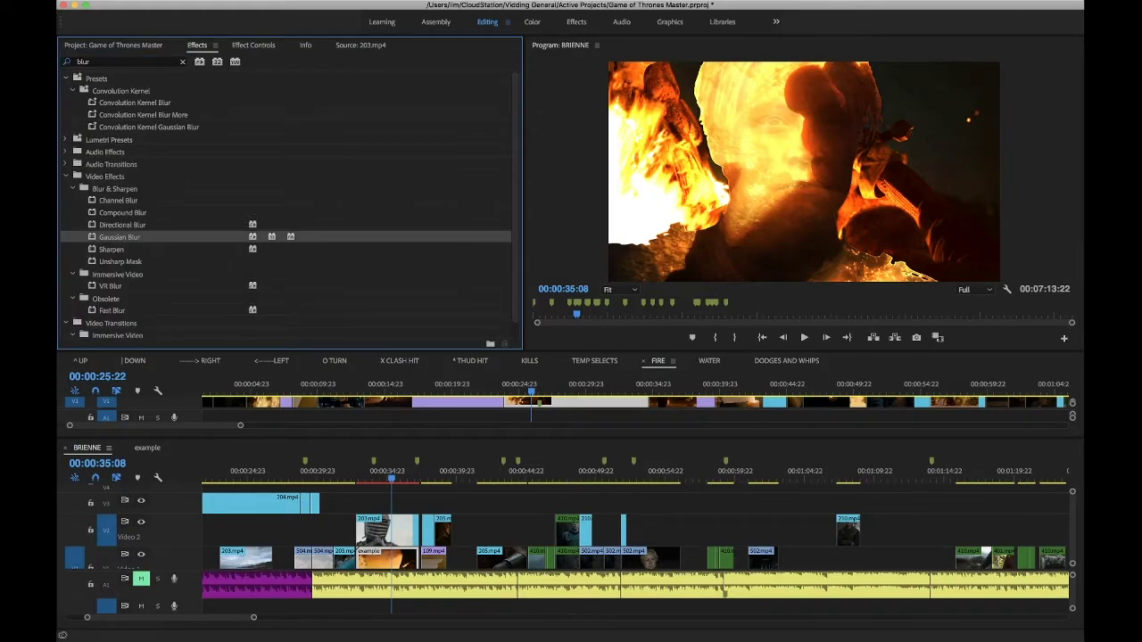
key(shift+5)
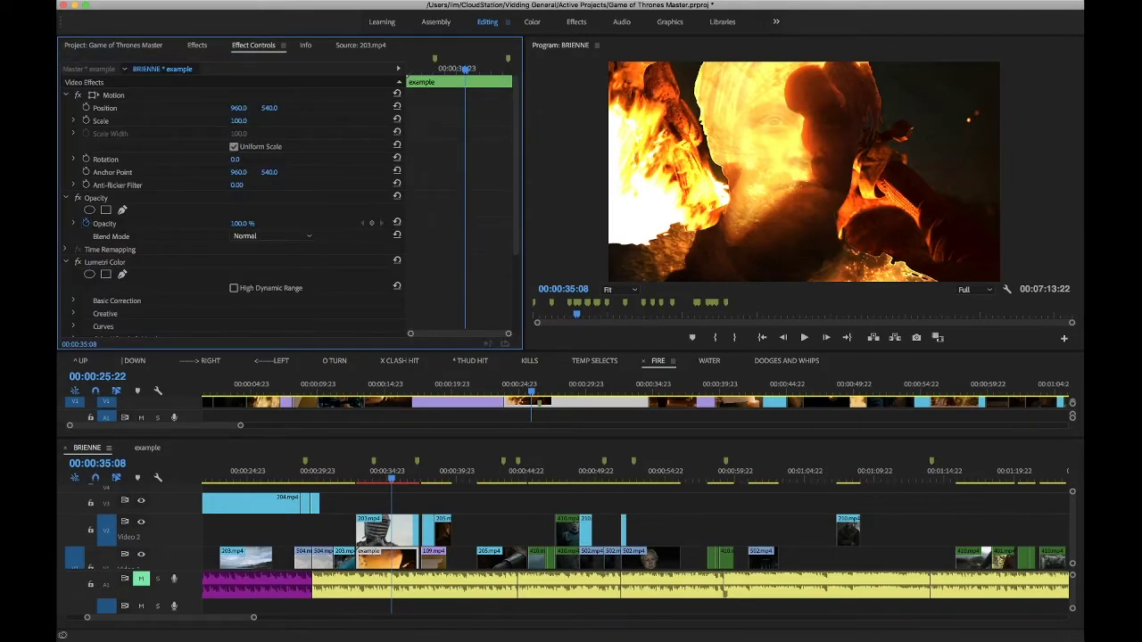
click(272, 237)
scroll(271, 236, down, 5)
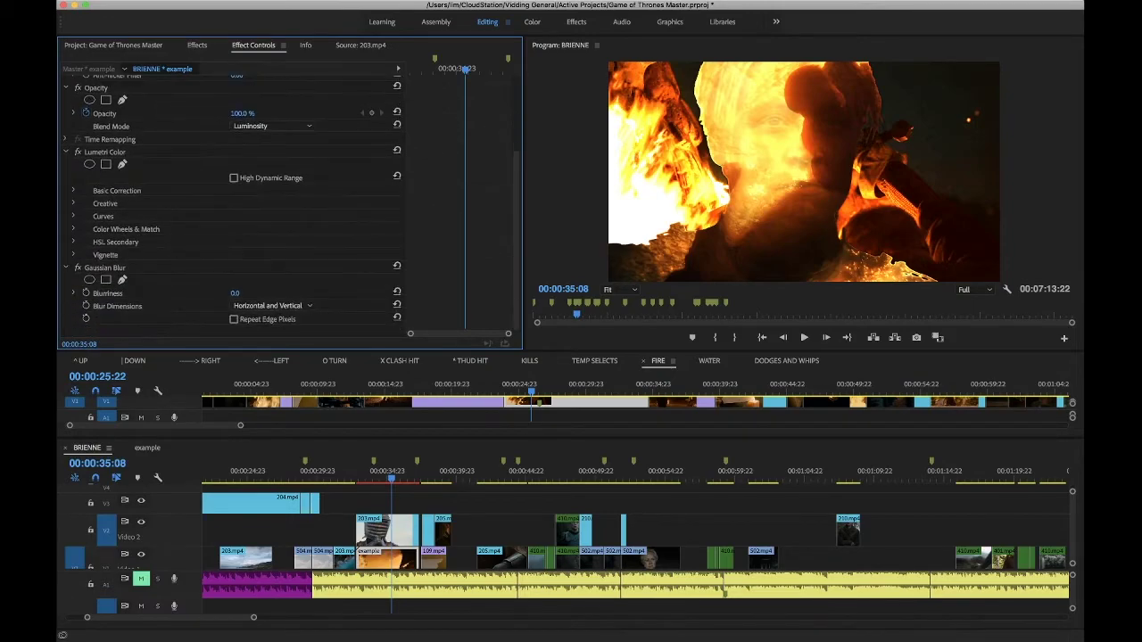
- Set the example clip's Gaussian Blur blurriness to 5 with Repeat Edge Pixels enabled, and play back the composite
click(235, 291)
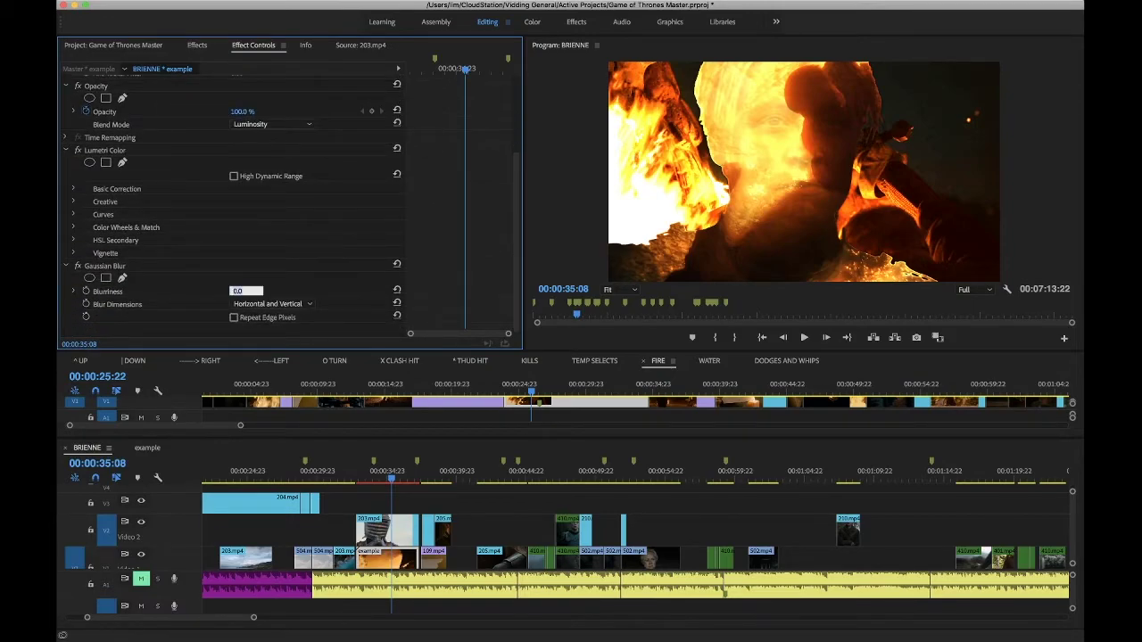
text(5)
key(Return)
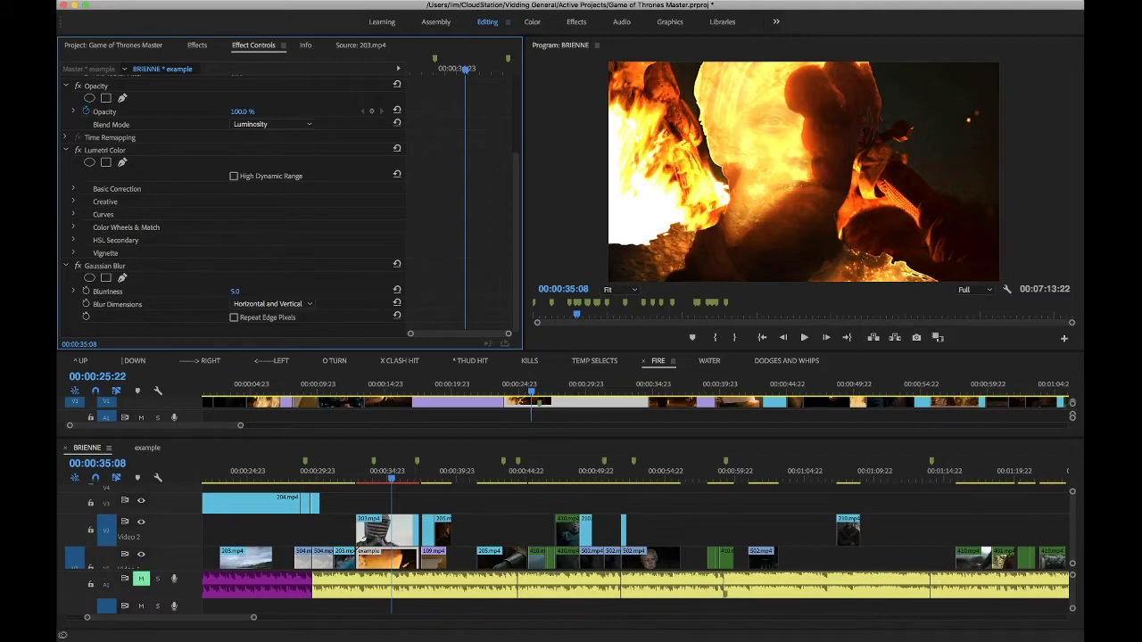
click(234, 318)
drag(391, 479, 372, 479)
key(space)
key(space)
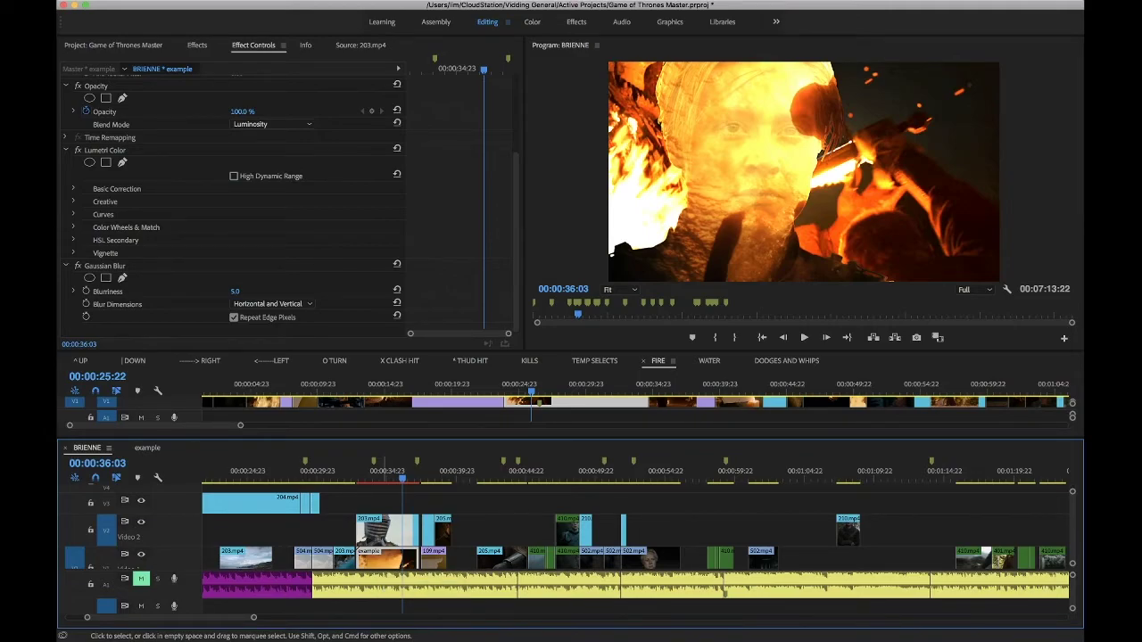
- Swap the explosion footage on Video 1 of the example sequence for 704.mp4, slip its content, and check it in the BRIENNE sequence
double_click(384, 558)
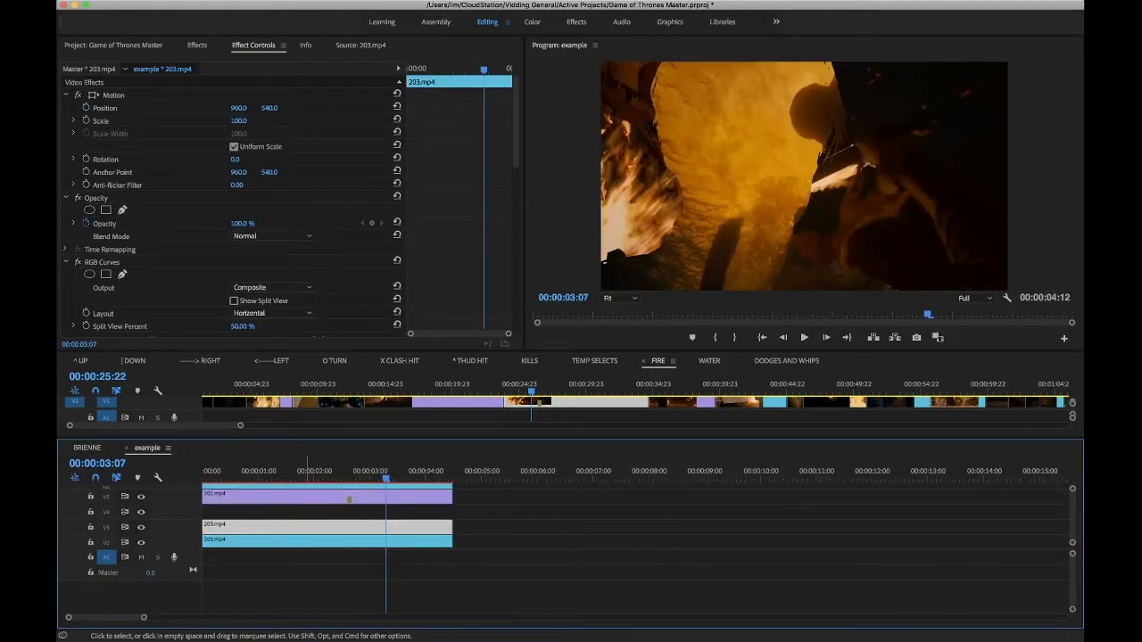
click(306, 542)
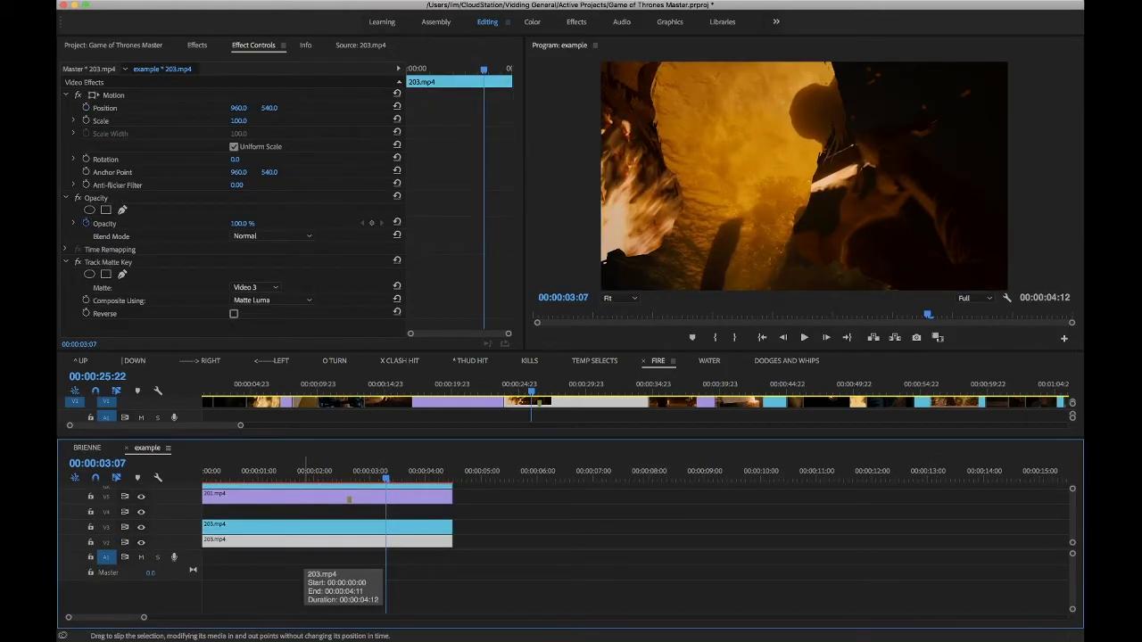
scroll(297, 526, down, 1)
key(v)
click(282, 539)
key(y)
drag(303, 541, 292, 541)
click(346, 473)
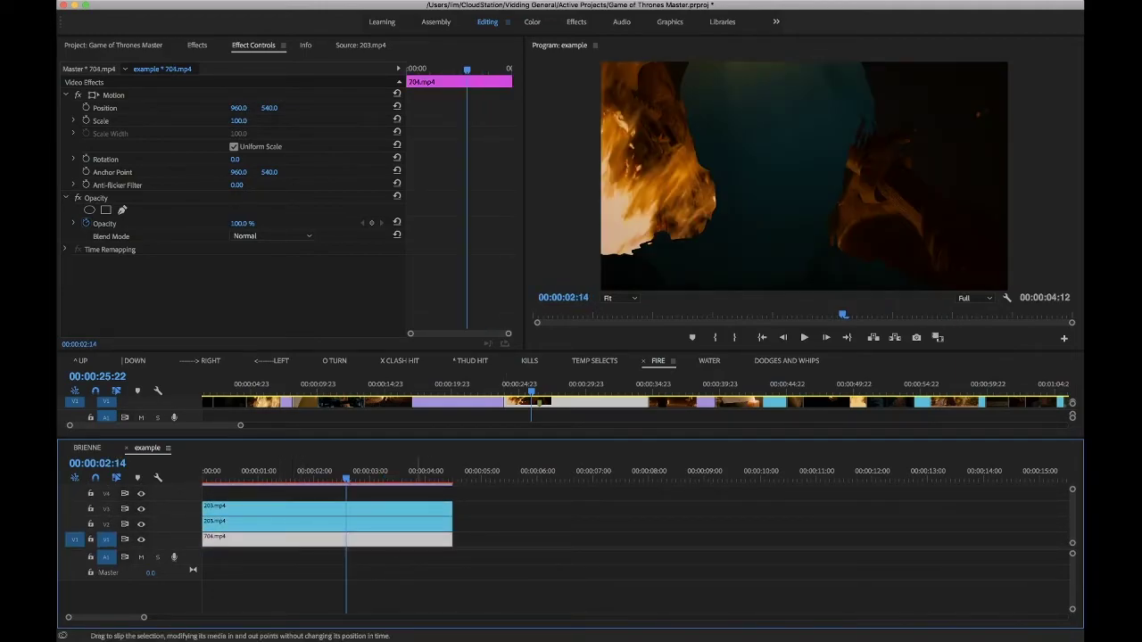
click(87, 448)
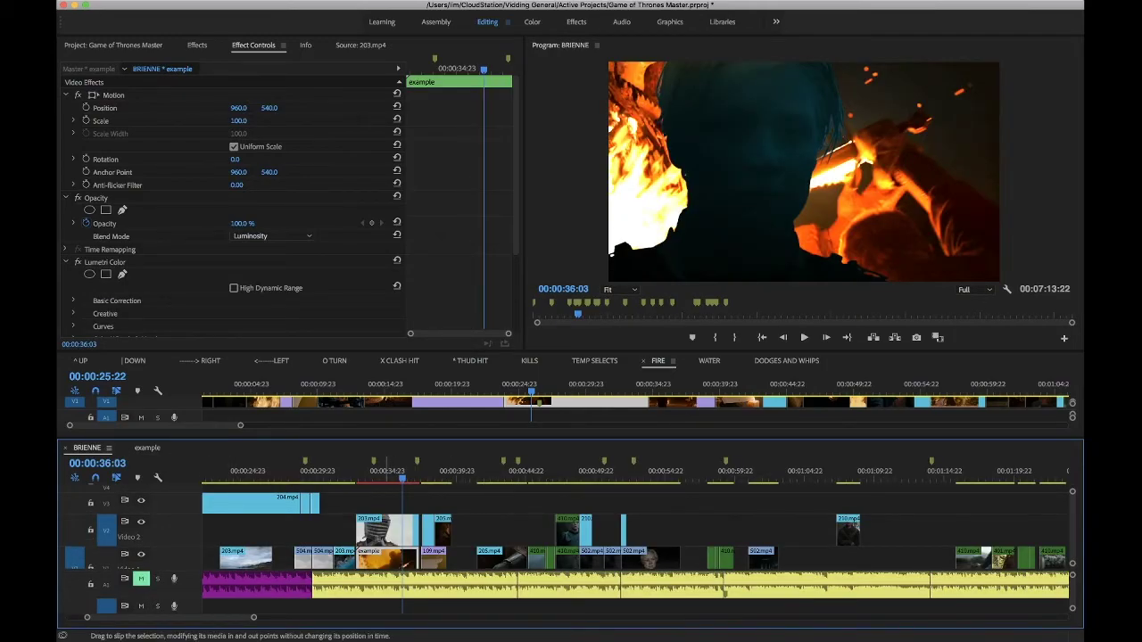
- Remove the 203.mp4 overlay from Video 2 to compare the composite without it, and undo the removal
key(Delete)
click(387, 471)
mouse_move(386, 471)
mouse_down()
mouse_move(360, 471)
mouse_move(387, 471)
mouse_up()
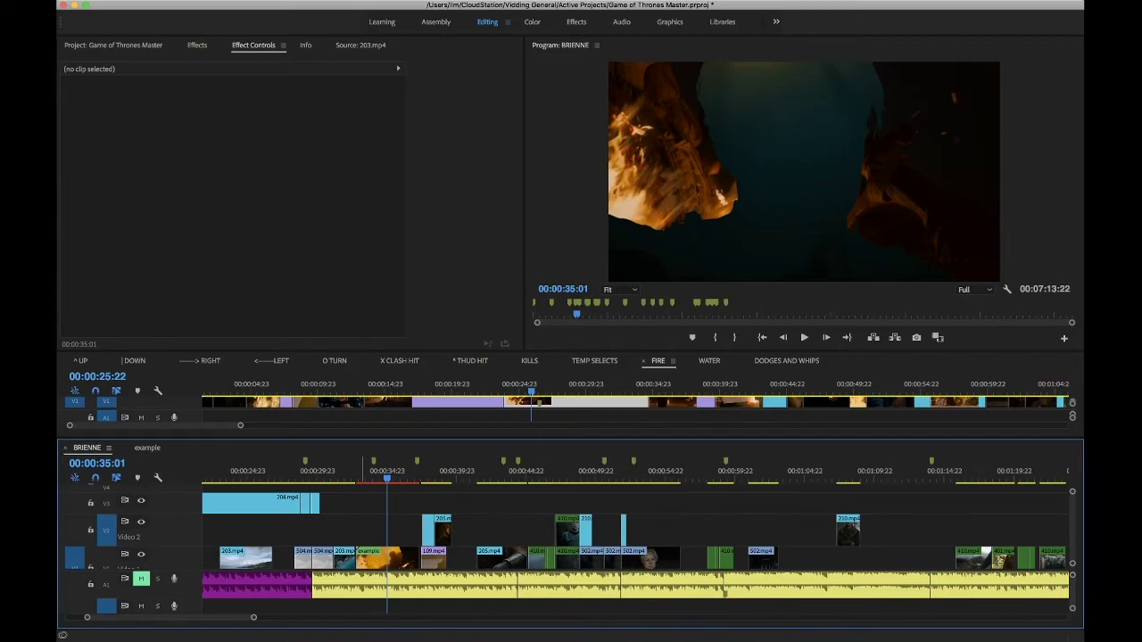
key(super+z)
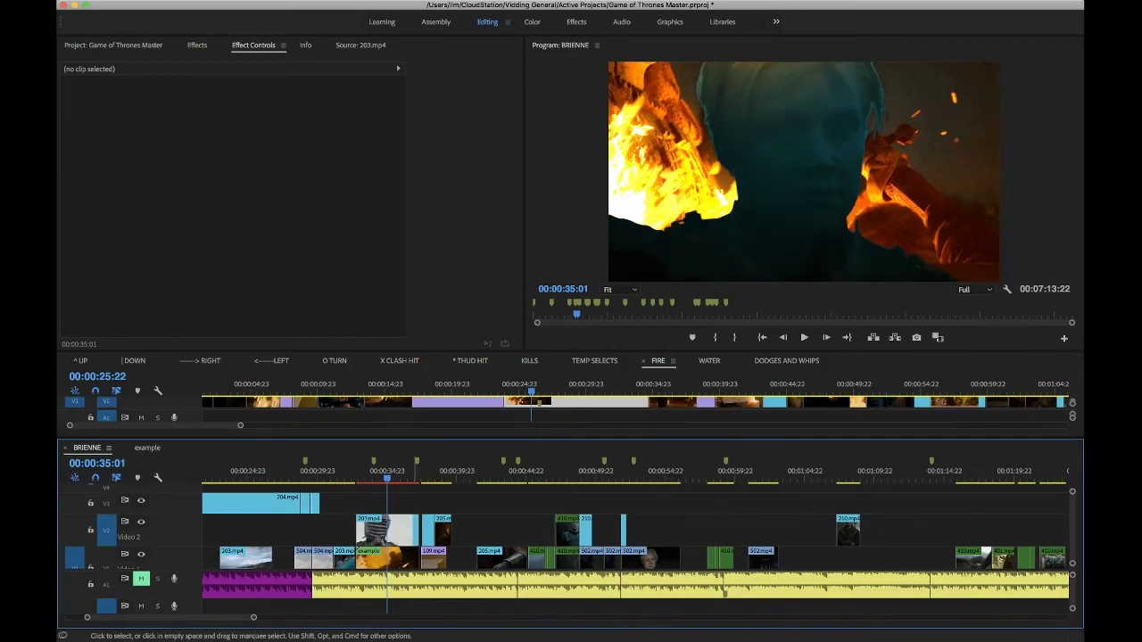
- Try the Exclusion blend mode on the 203.mp4 overlay on Video 2 and check the composite at an earlier frame
click(386, 532)
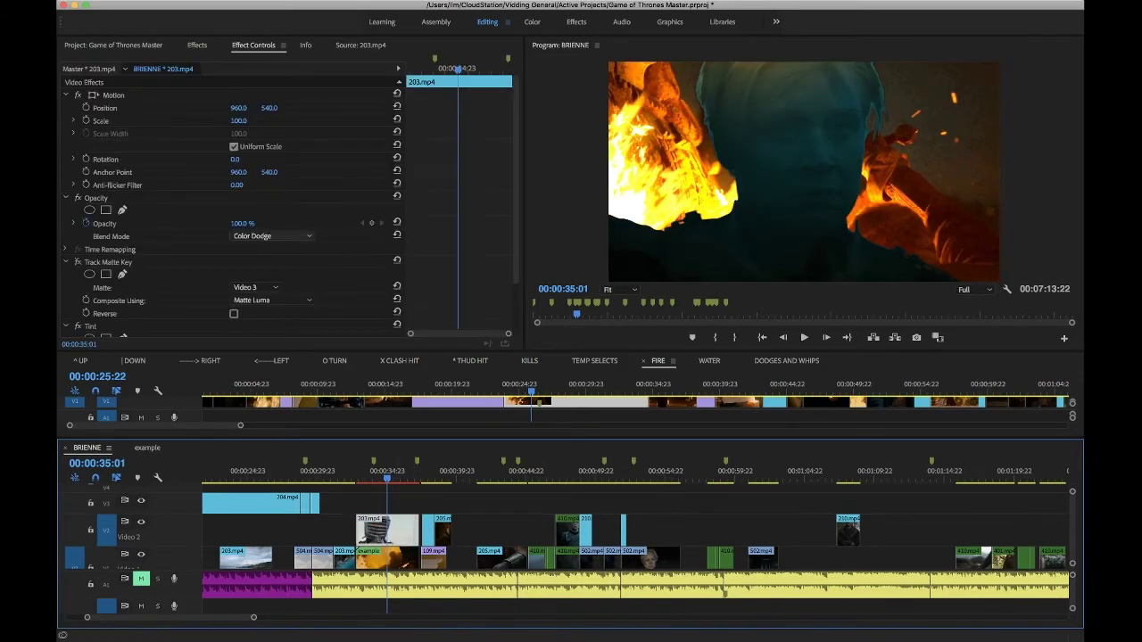
click(272, 235)
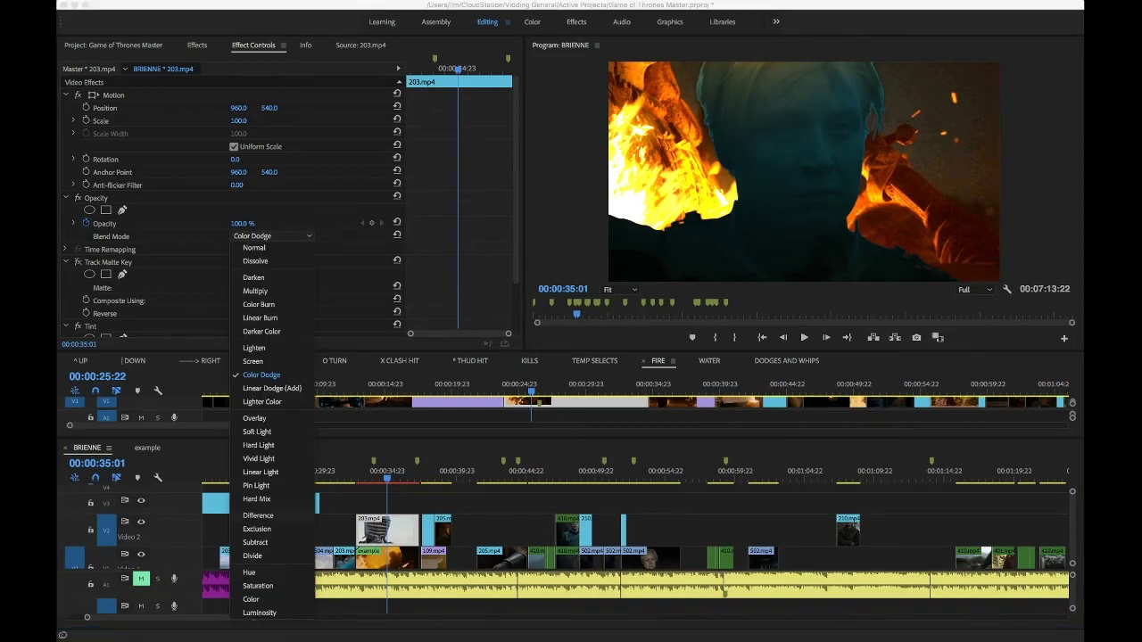
click(257, 529)
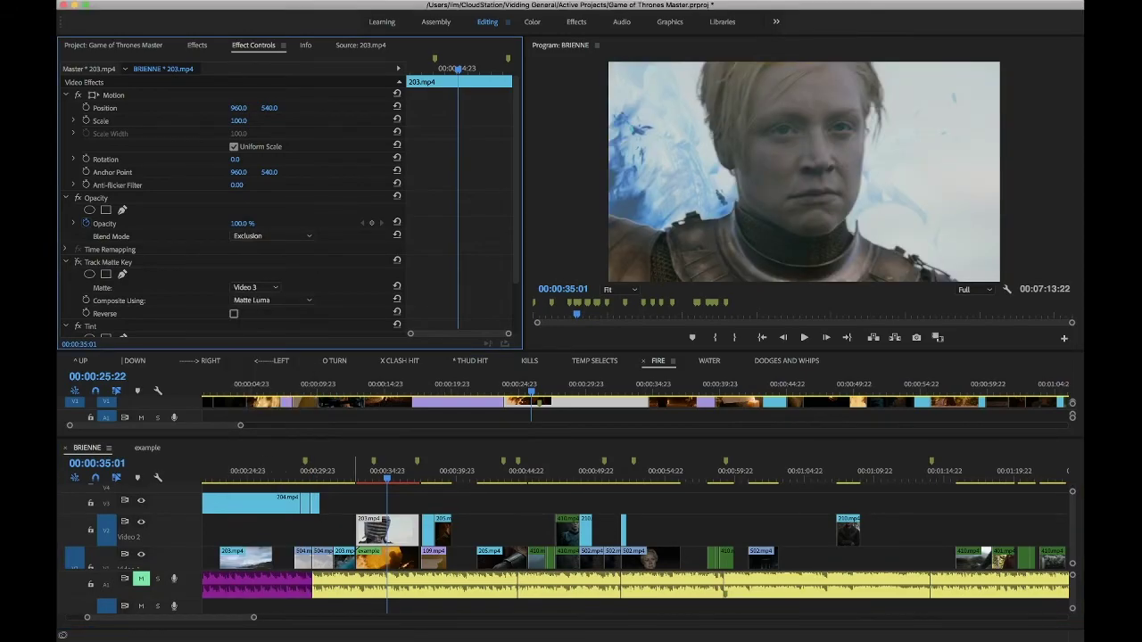
drag(387, 479, 385, 479)
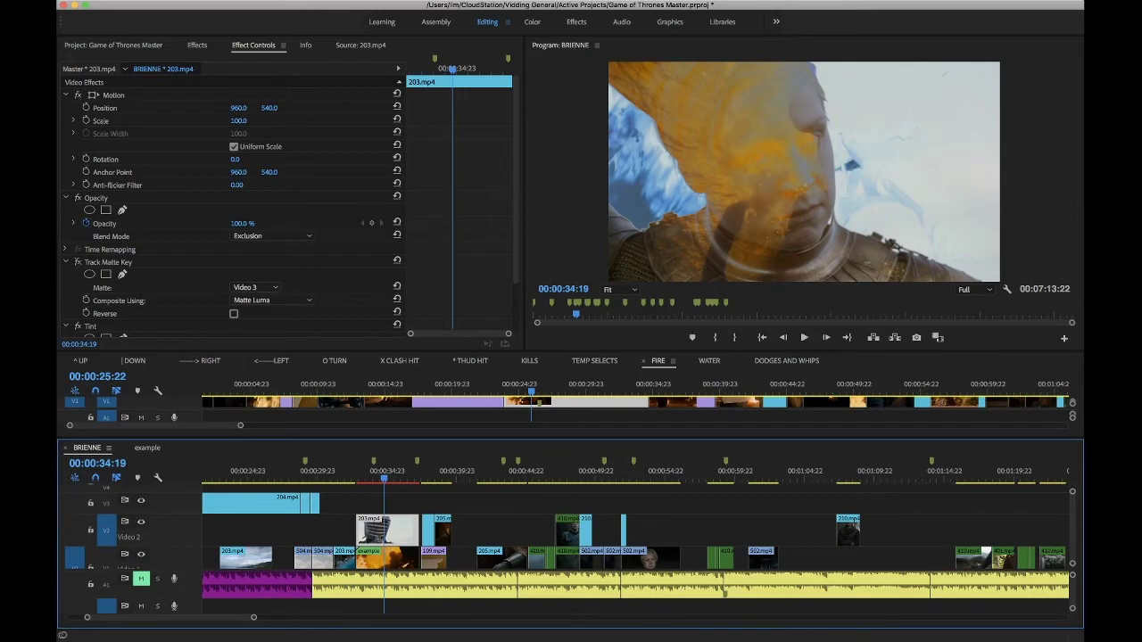
- Set the 203.mp4 overlay's opacity to 75% and its blend mode to Subtract, and check the composite
click(242, 224)
text(75)
key(Return)
click(272, 236)
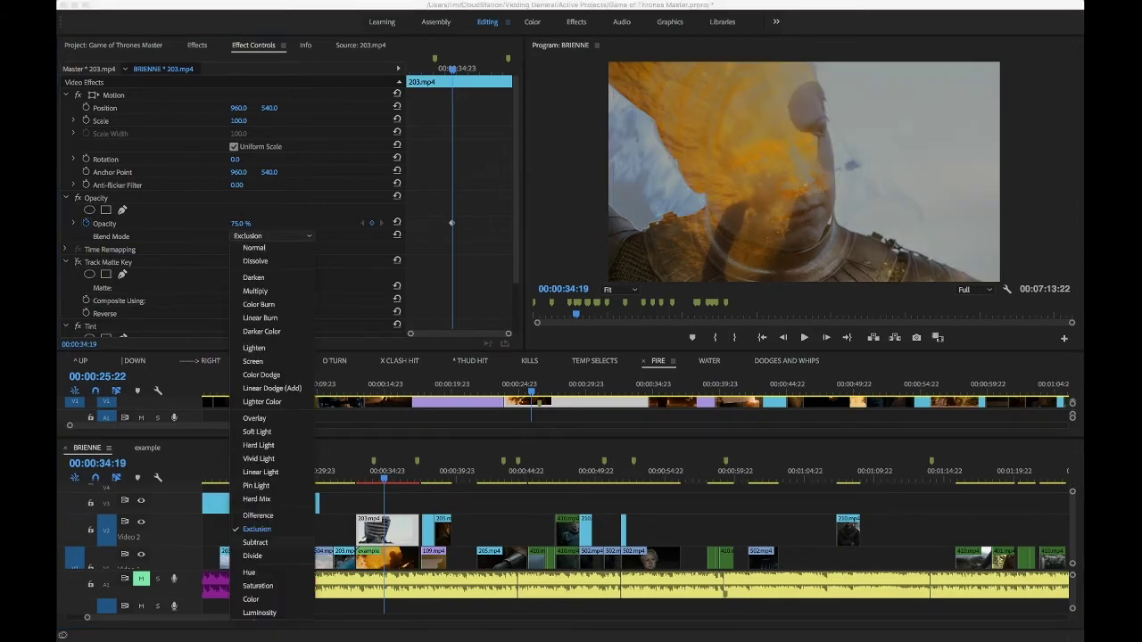
click(256, 543)
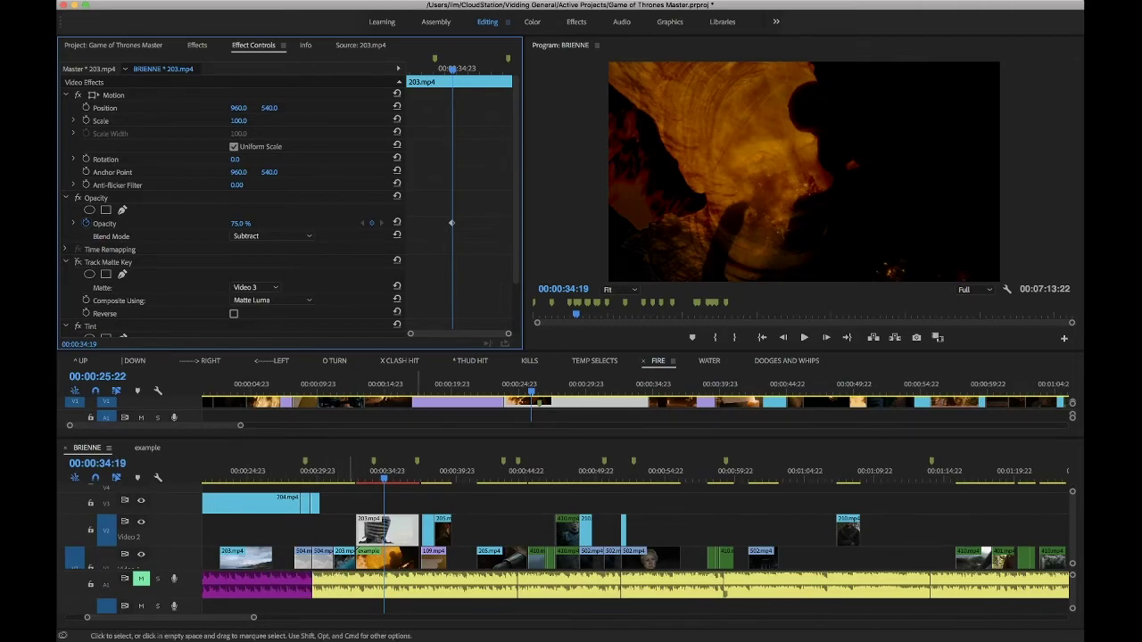
click(384, 476)
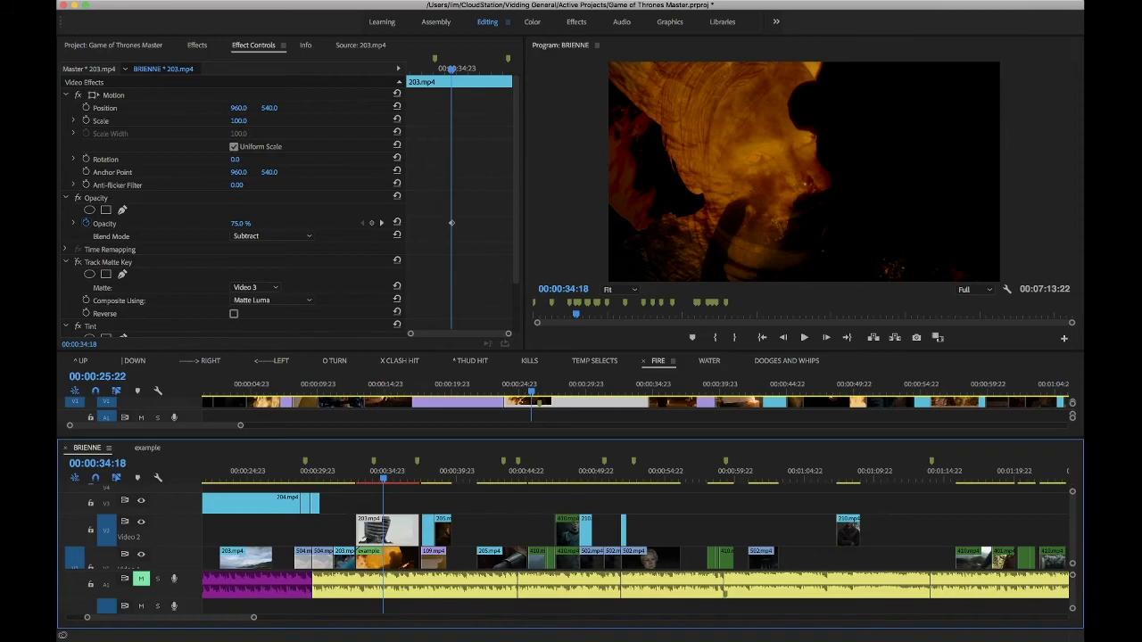
mouse_move(580, 639)
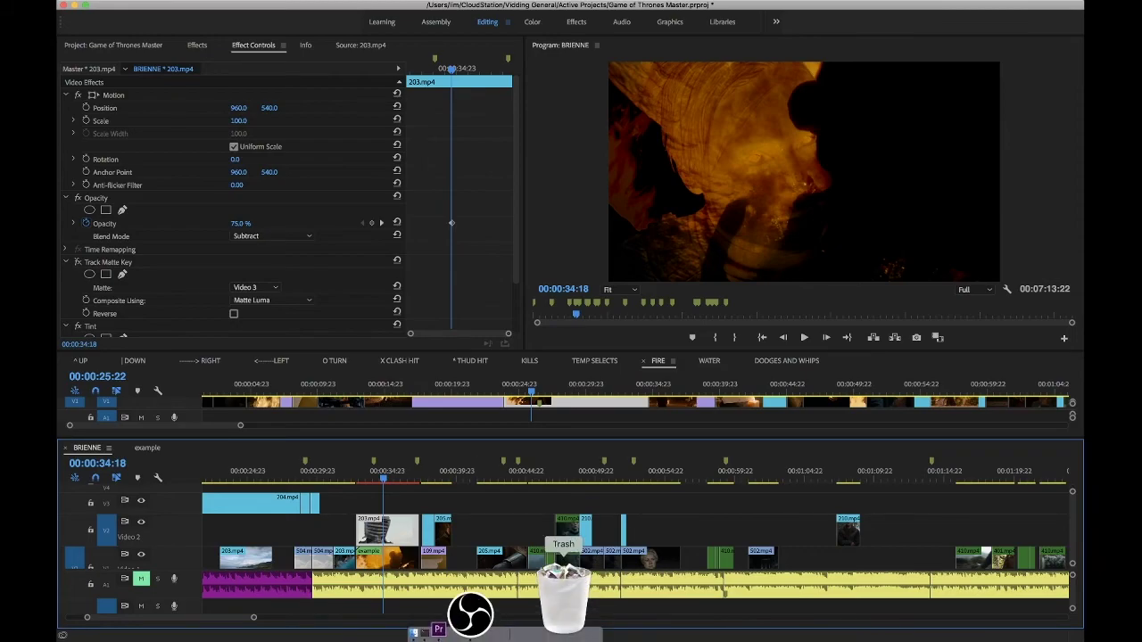